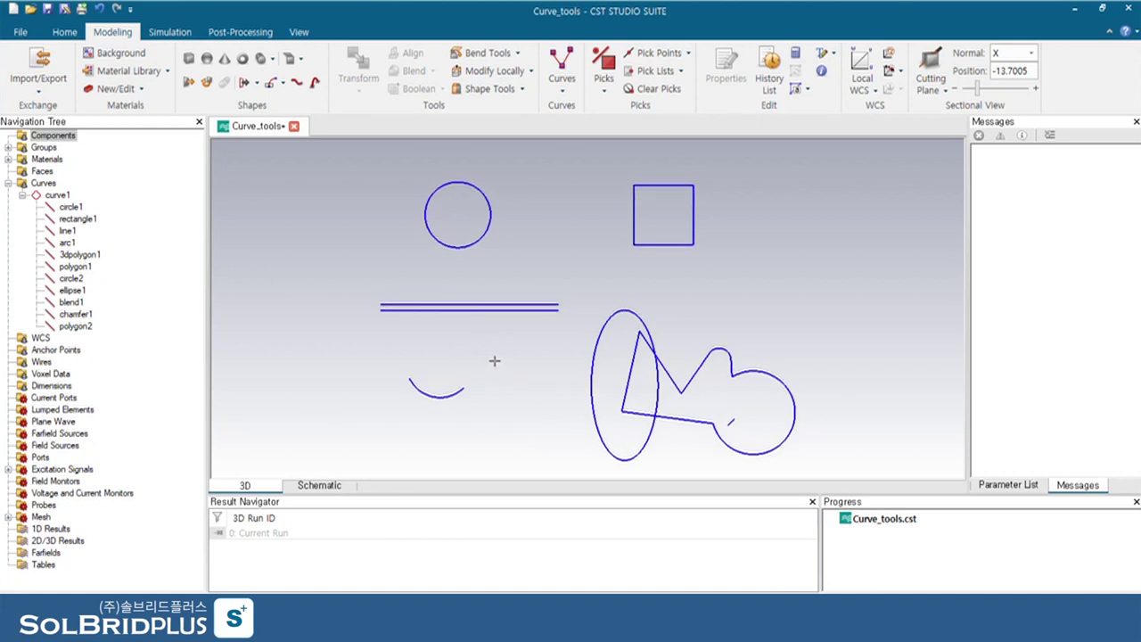
Step: Set up an extrusion of the circle1 curve with a thickness of 10 and preview it
left_click(259, 84)
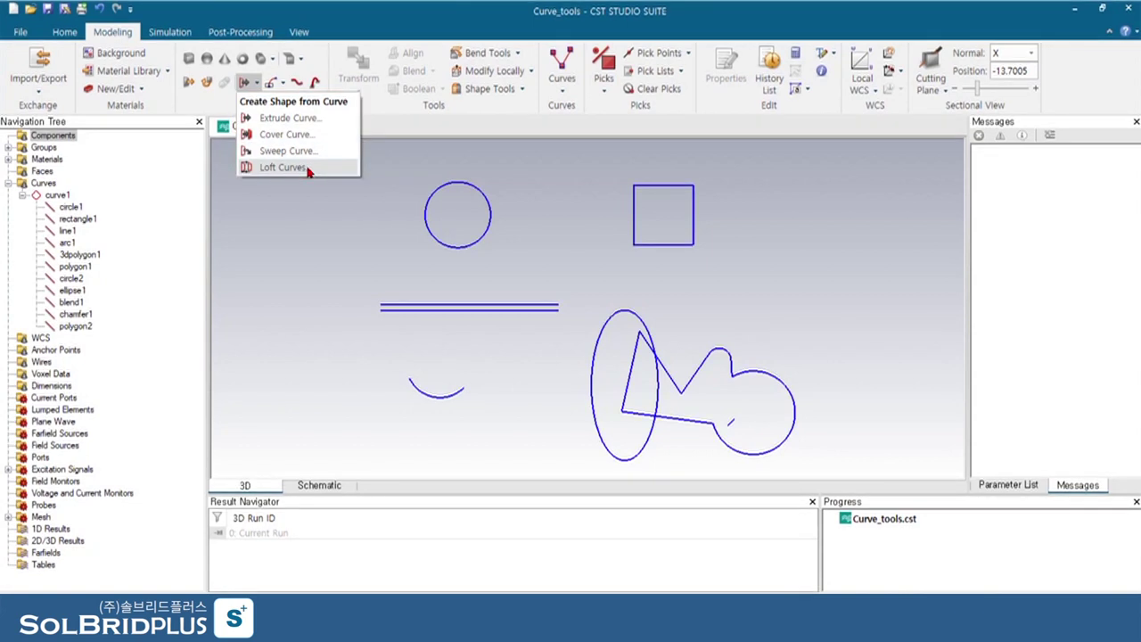
left_click(290, 117)
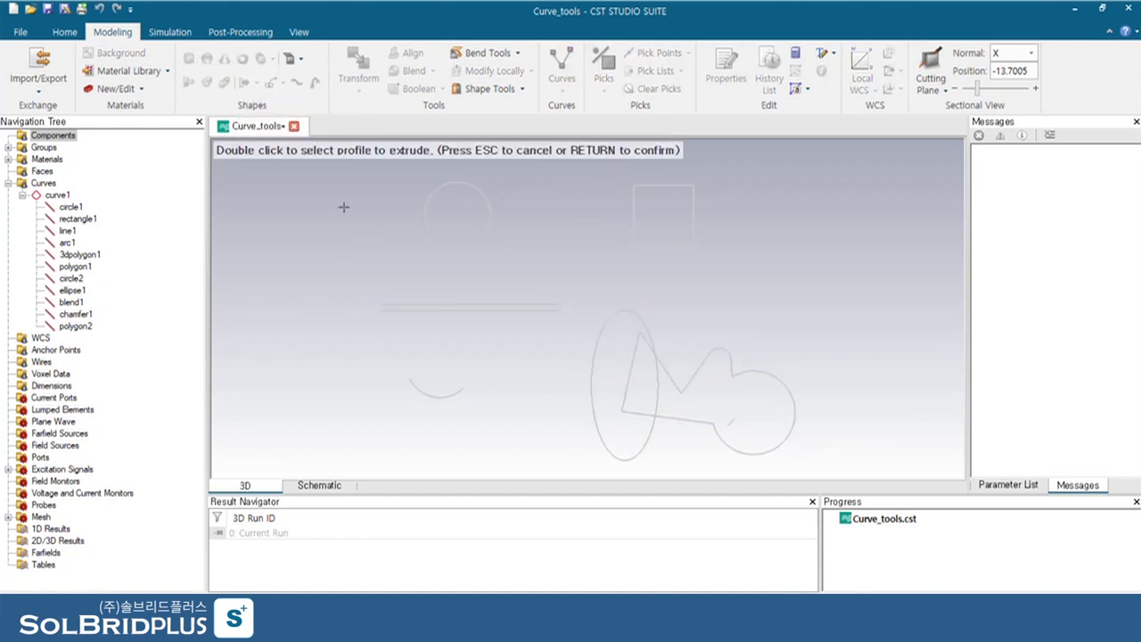
double_click(426, 203)
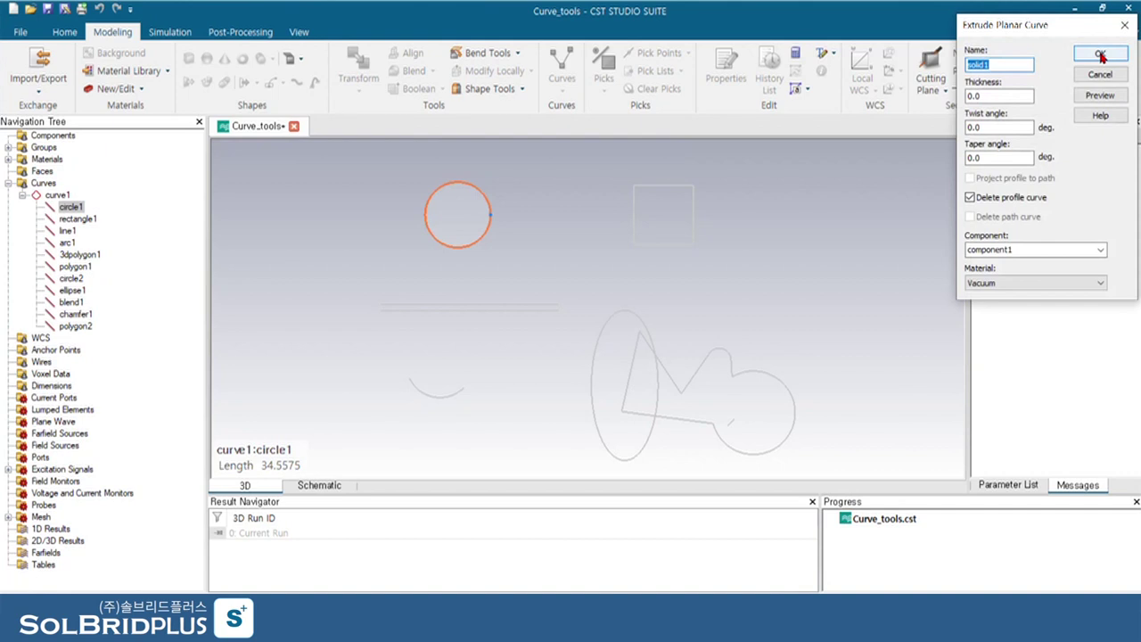
double_click(1024, 95)
type("10")
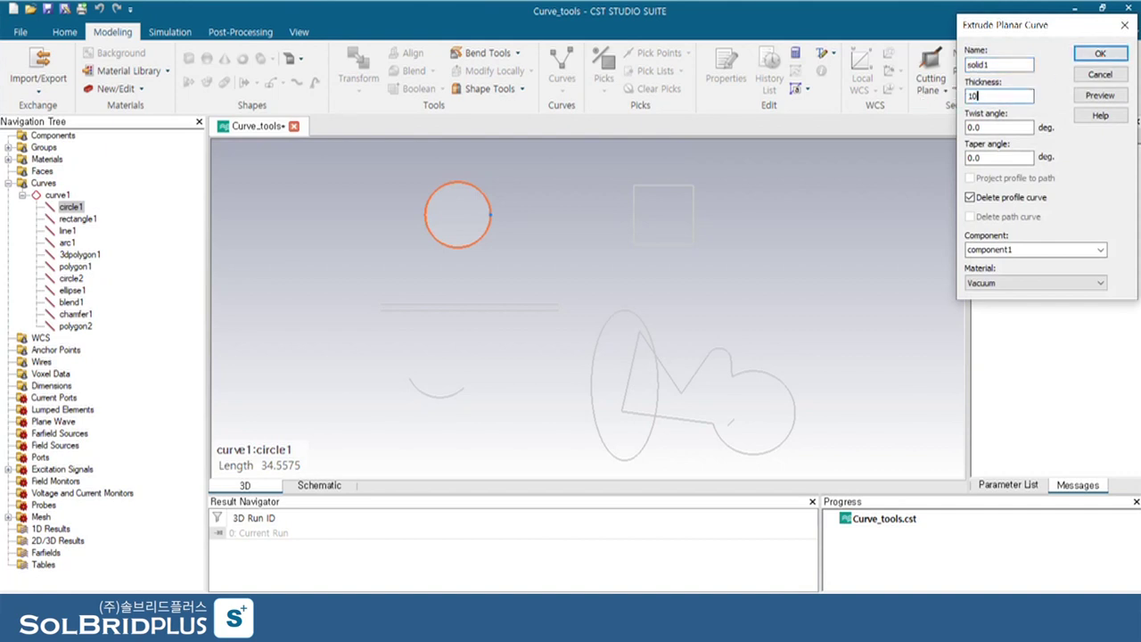
left_click(1100, 94)
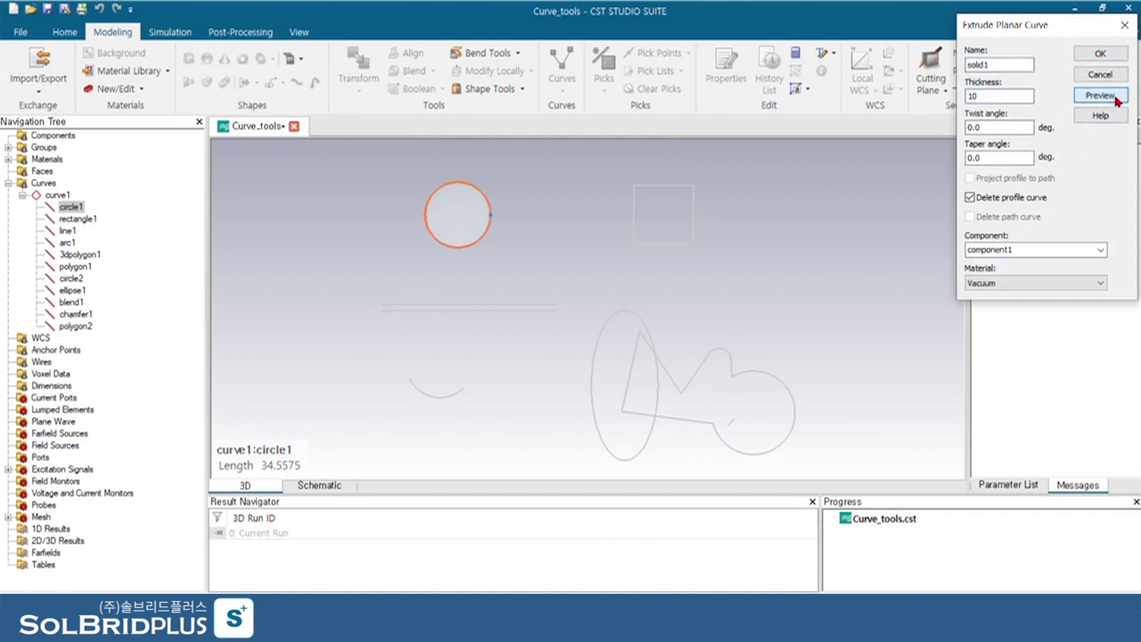
left_click_drag(535, 242, 537, 242)
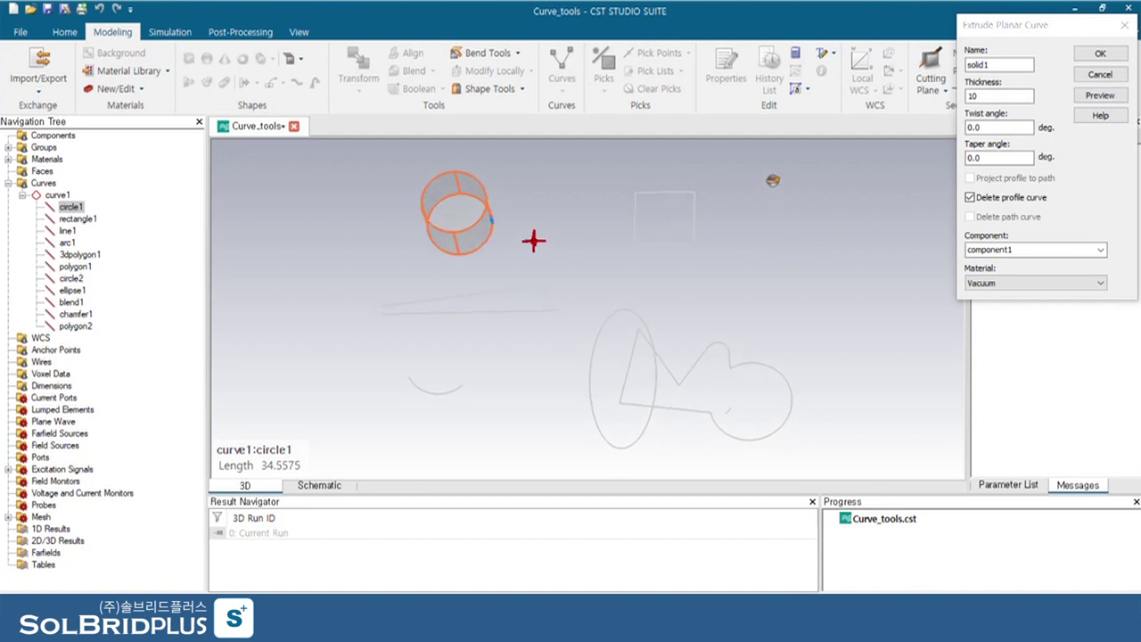
Step: Set the circle extrusion's thickness to 20, preview it and create the solid
double_click(982, 94)
type("20")
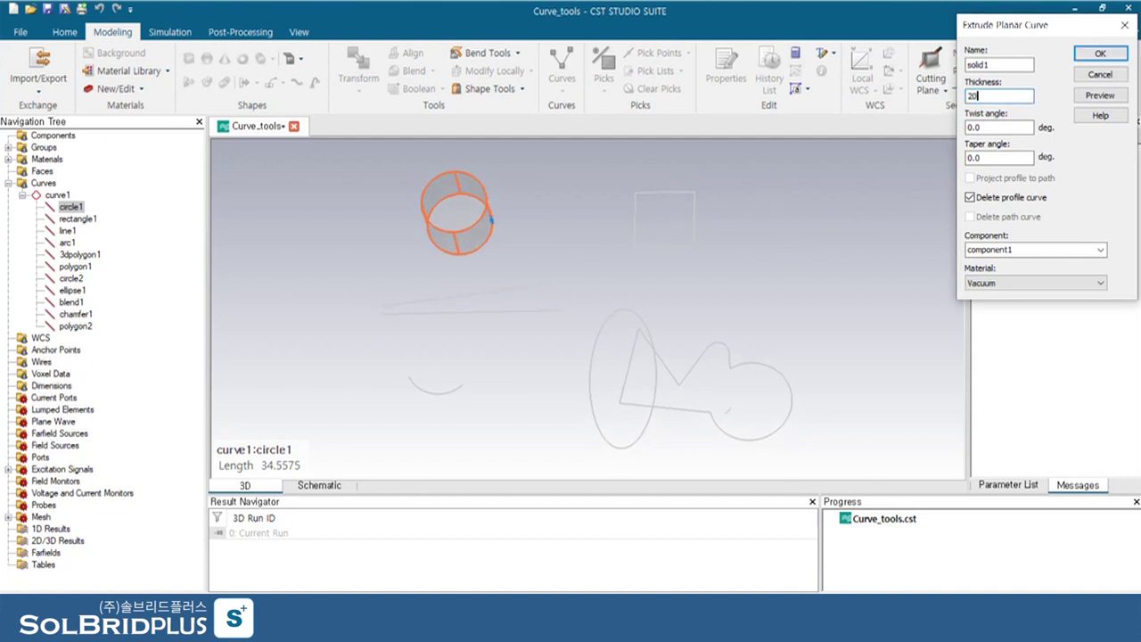
left_click(1100, 94)
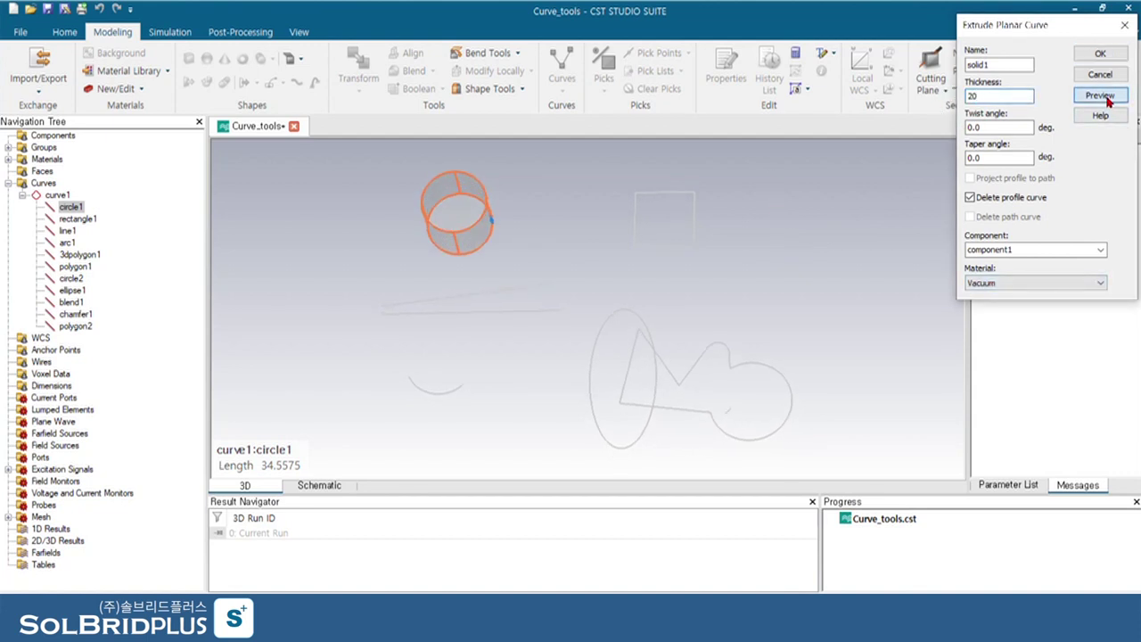
left_click_drag(618, 343, 556, 385)
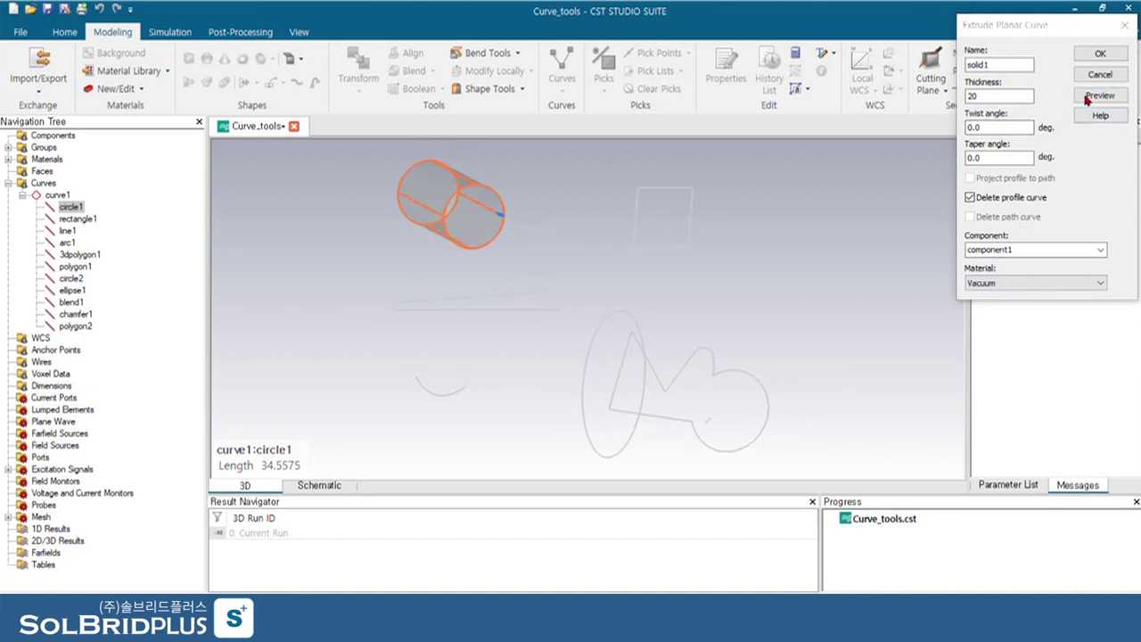
left_click(1095, 55)
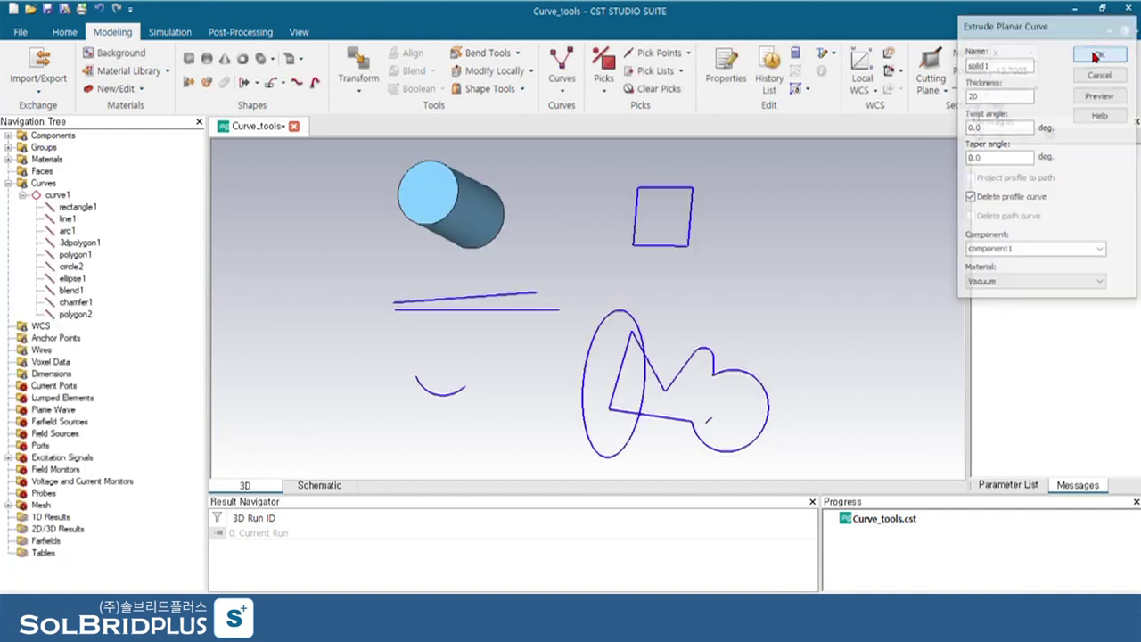
Step: Cover the rectangle1 curve to create a flat Vacuum sheet in component1
left_click_drag(689, 275, 808, 307)
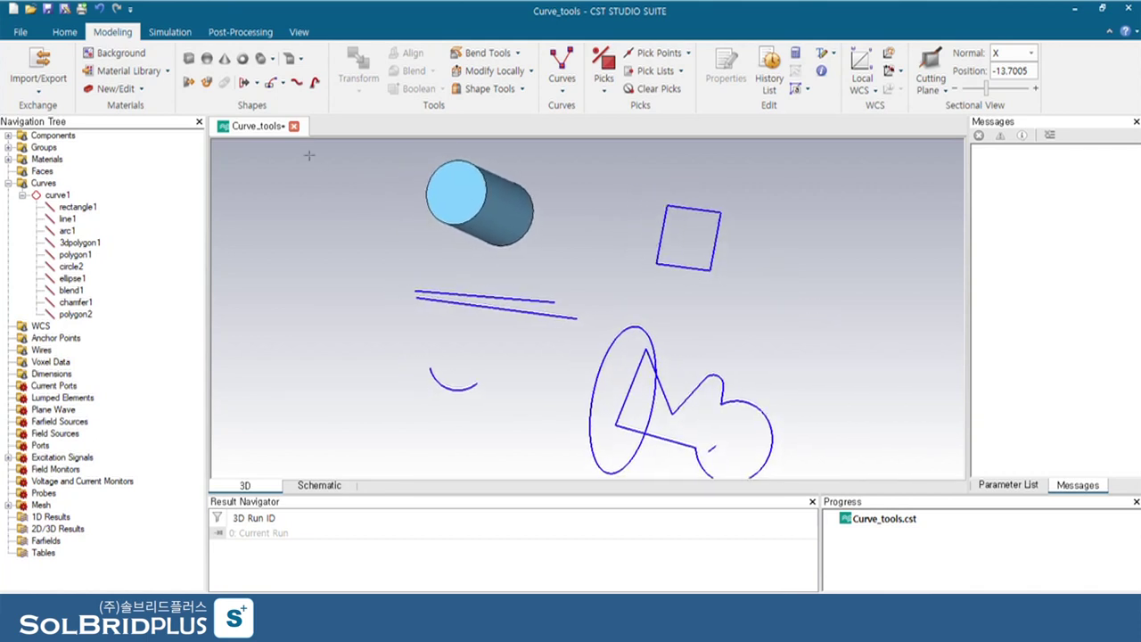
left_click(258, 85)
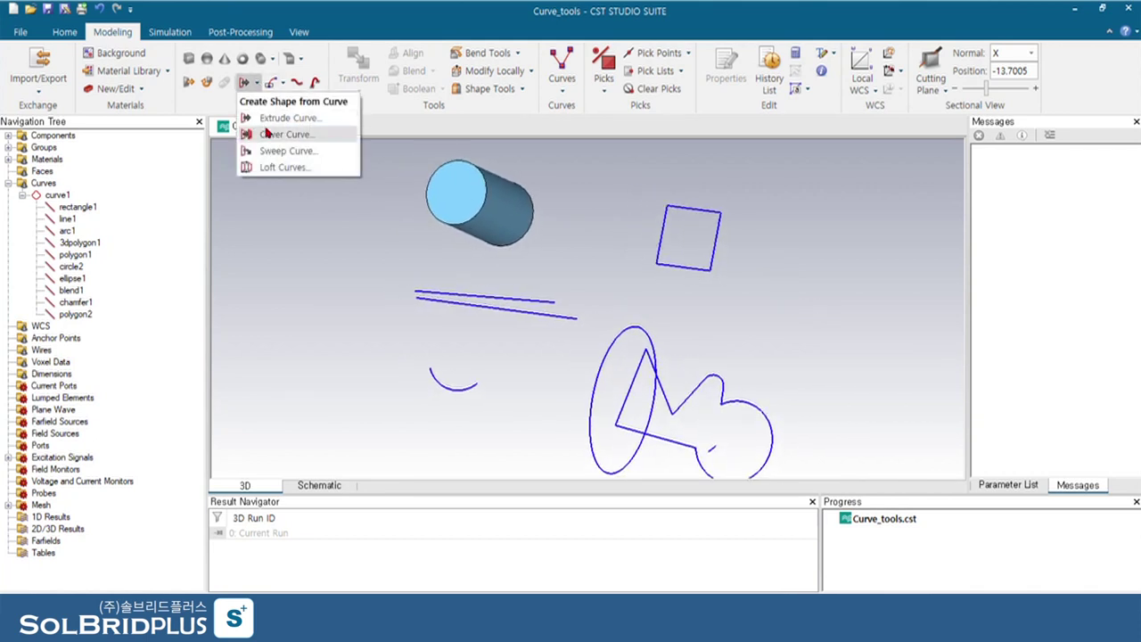
left_click(266, 133)
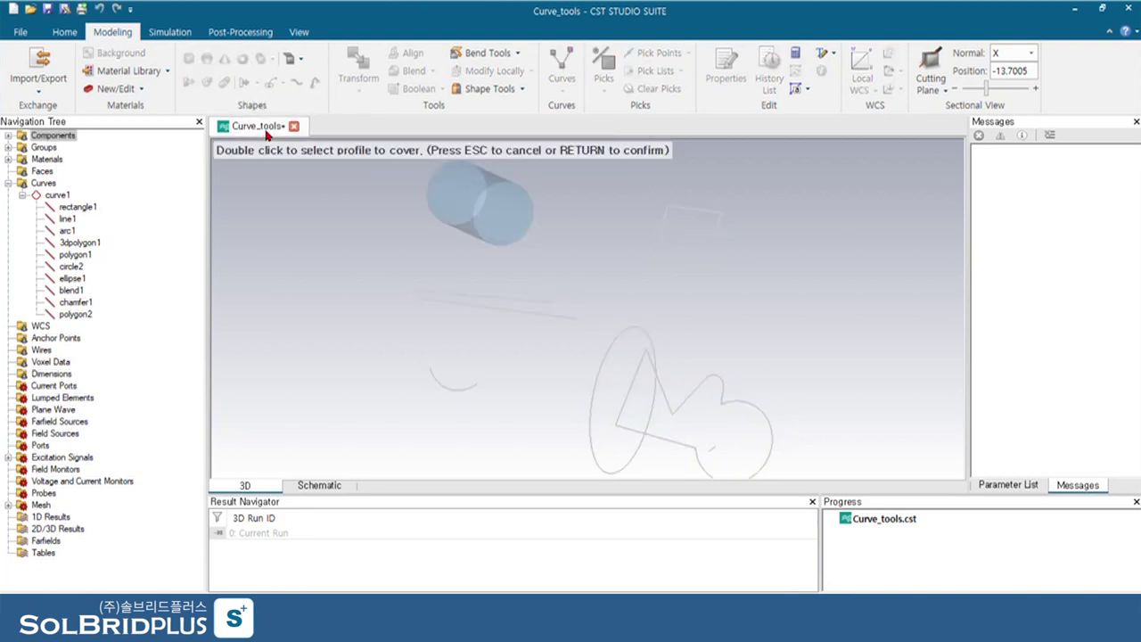
double_click(664, 230)
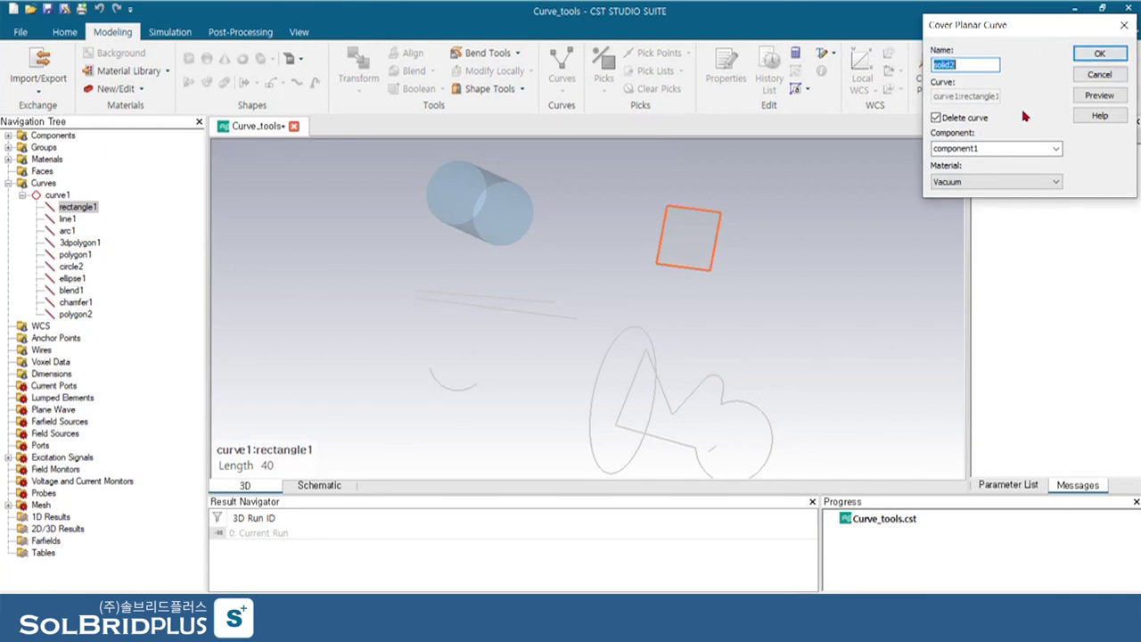
left_click(1098, 95)
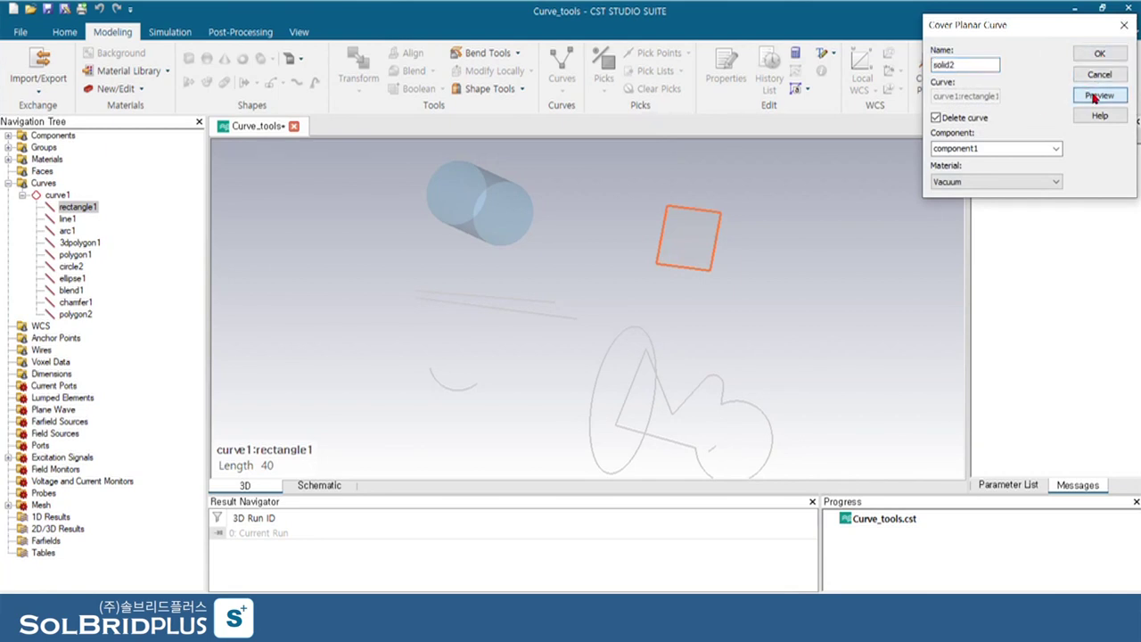
left_click(1097, 55)
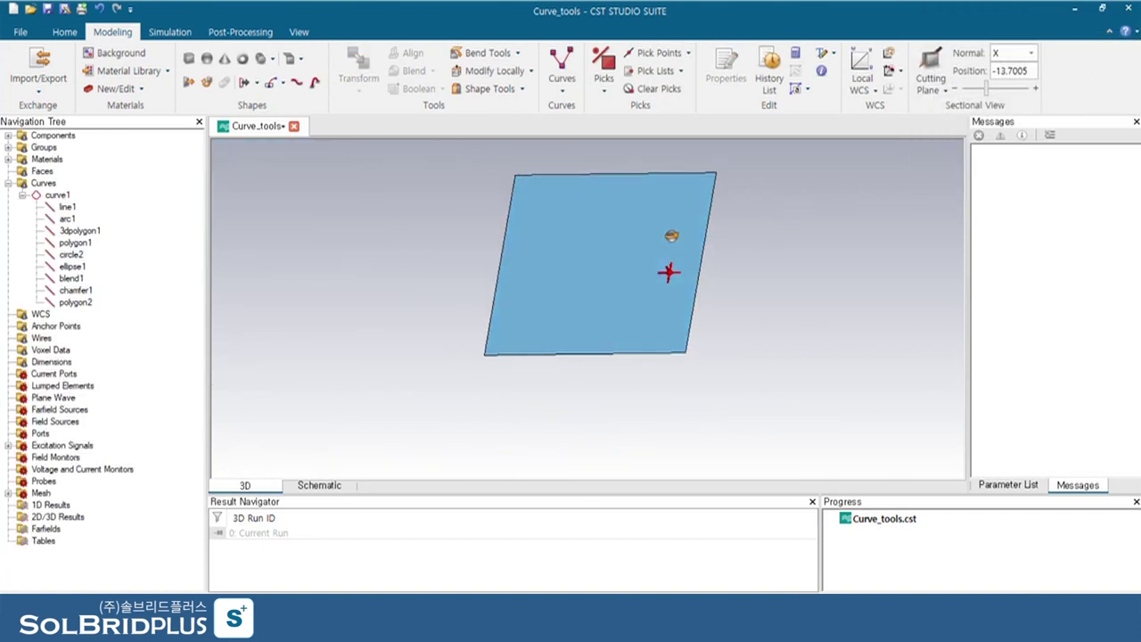
Step: Pick the face of the covered square to inspect its properties, and clear the pick
key("f")
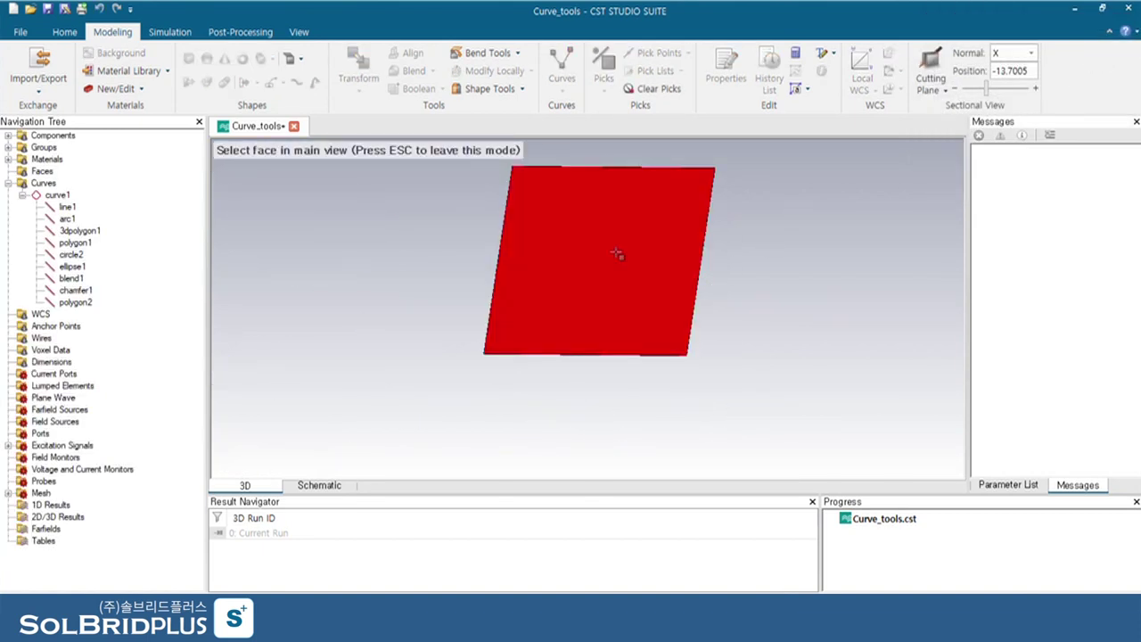
left_click(616, 252)
scroll(616, 252, "down", 5)
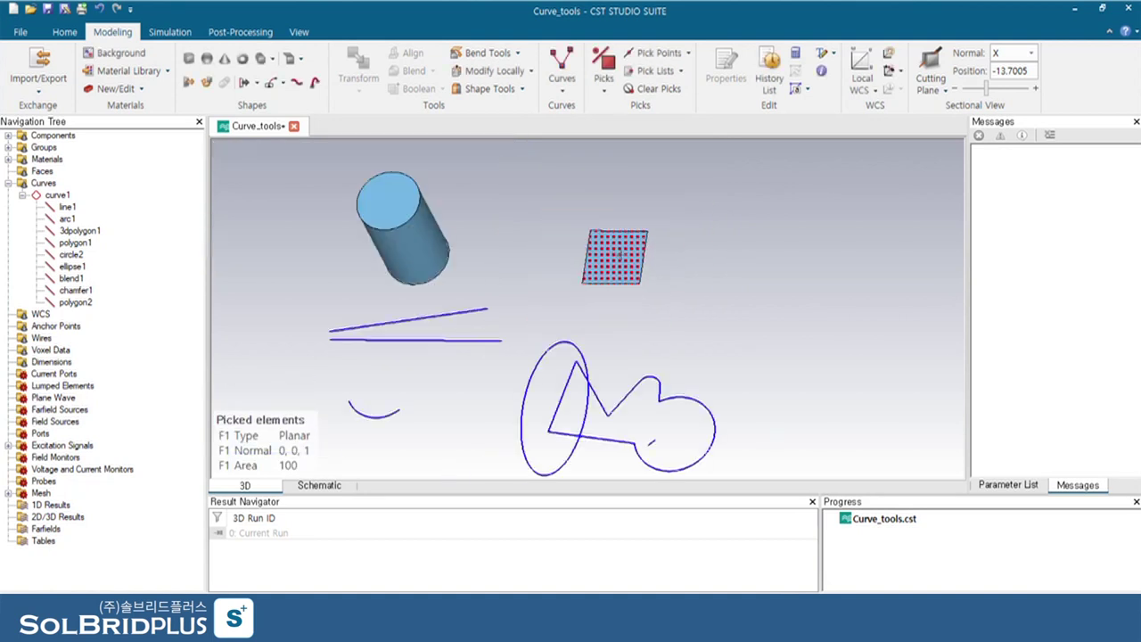
scroll(621, 255, "up", 3)
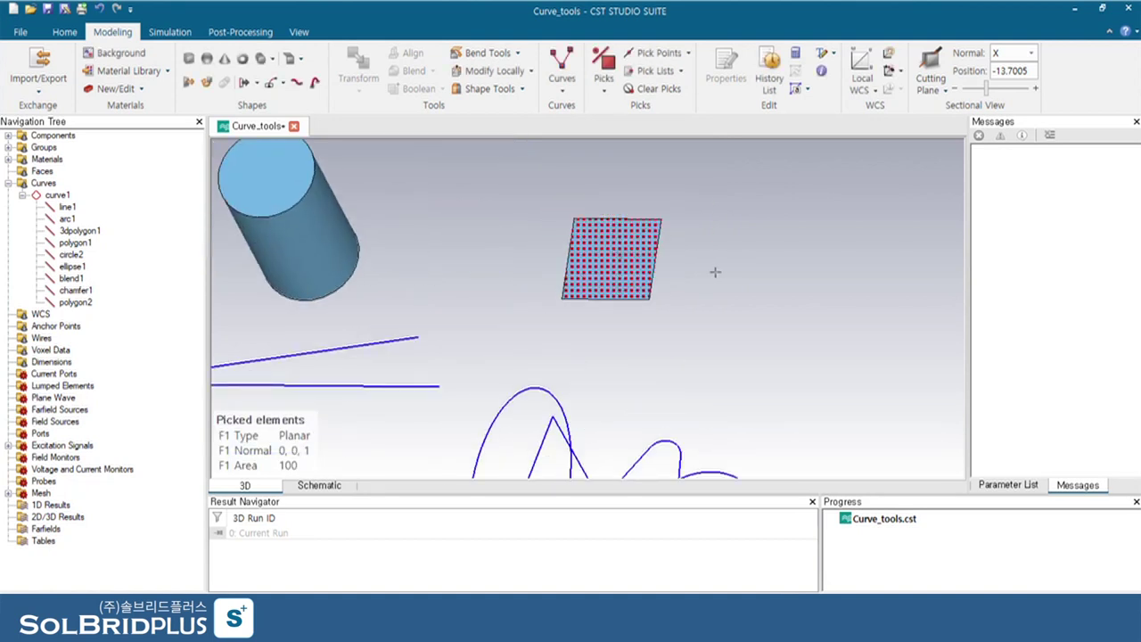
key("d")
scroll(715, 272, "down", 4)
scroll(652, 302, "up", 2)
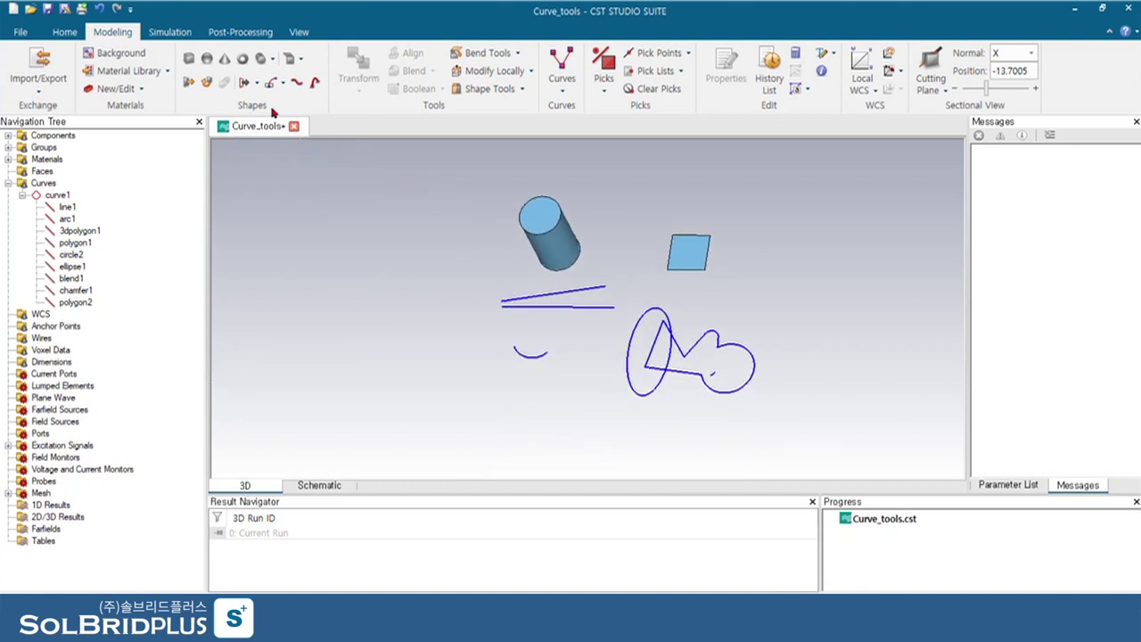
Step: Create a circle curve of radius 6 centred at X -22, Y 40 above the cylinder in curve1
left_click(255, 83)
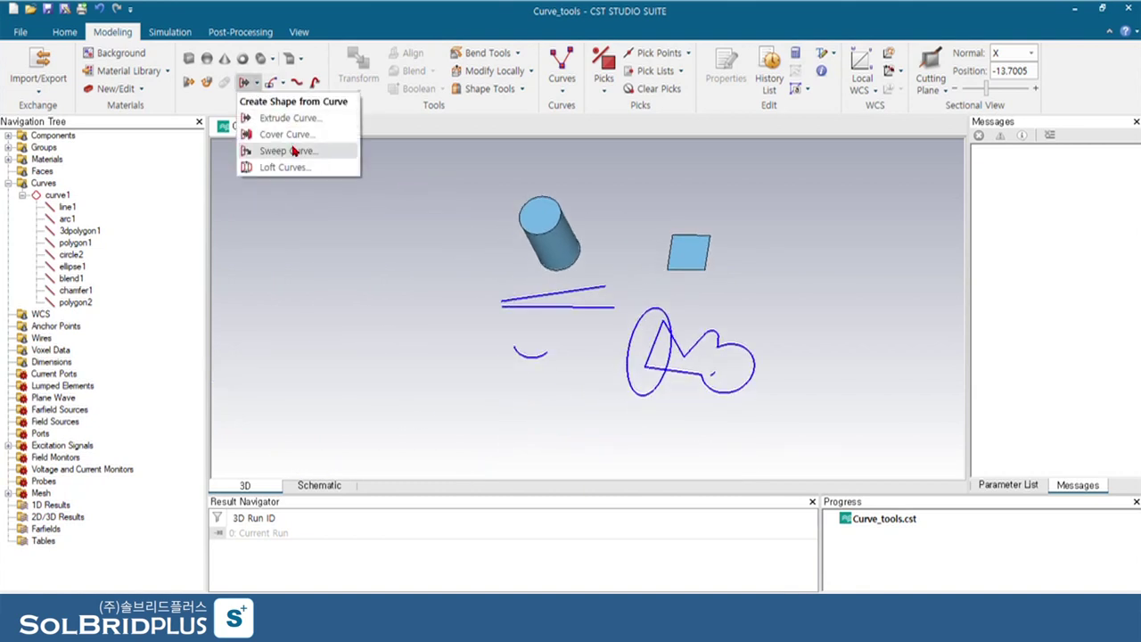
left_click(443, 280)
middle_click_drag(475, 296, 433, 308)
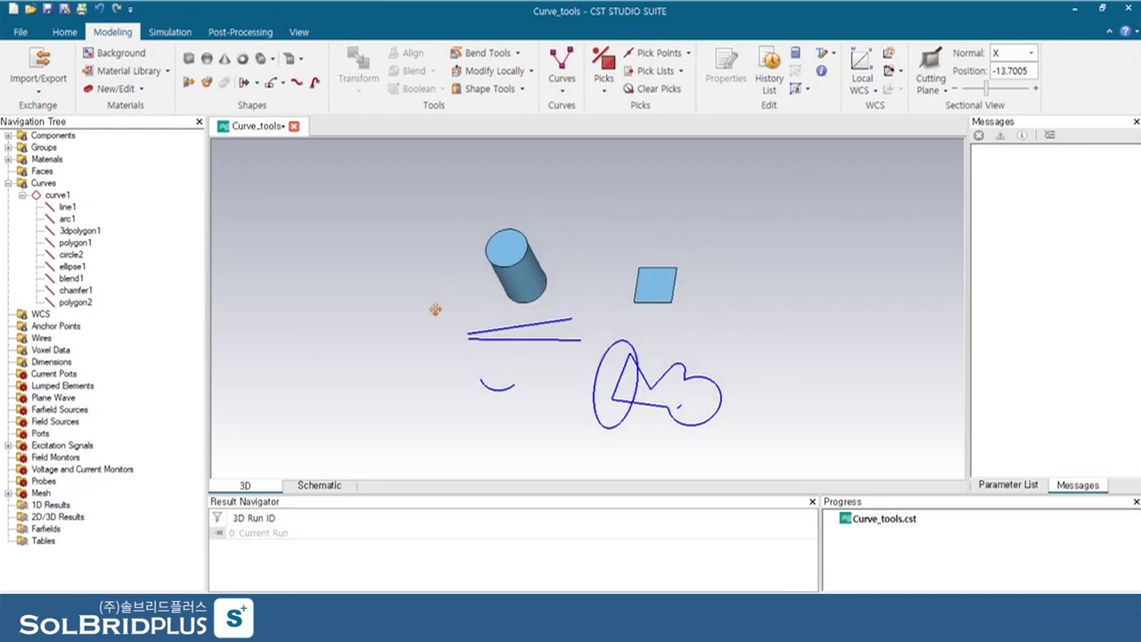
left_click(565, 94)
left_click(577, 154)
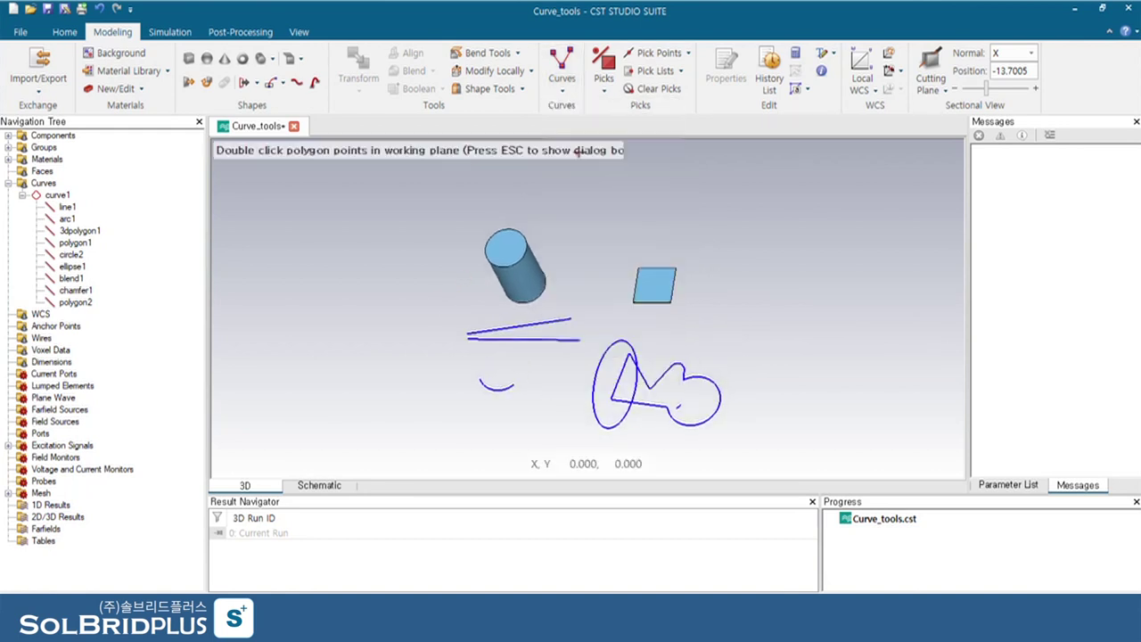
double_click(520, 197)
double_click(543, 197)
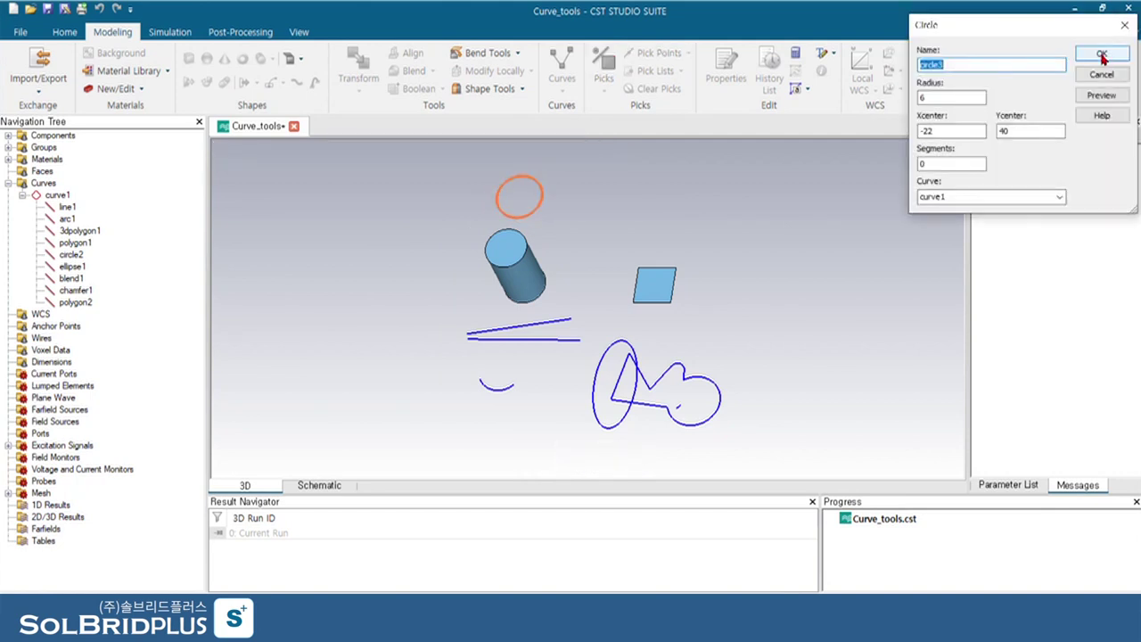
left_click(1102, 55)
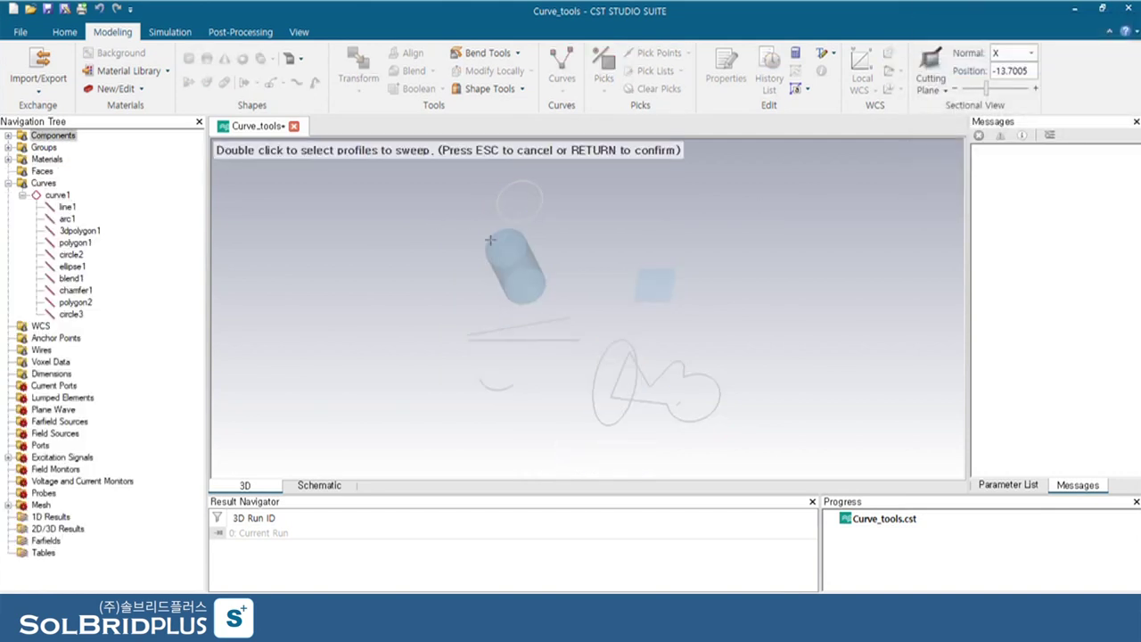
Step: Try to sweep the radius 6 circle along line1 with the profile projected to the path, and cancel it
left_click(542, 198)
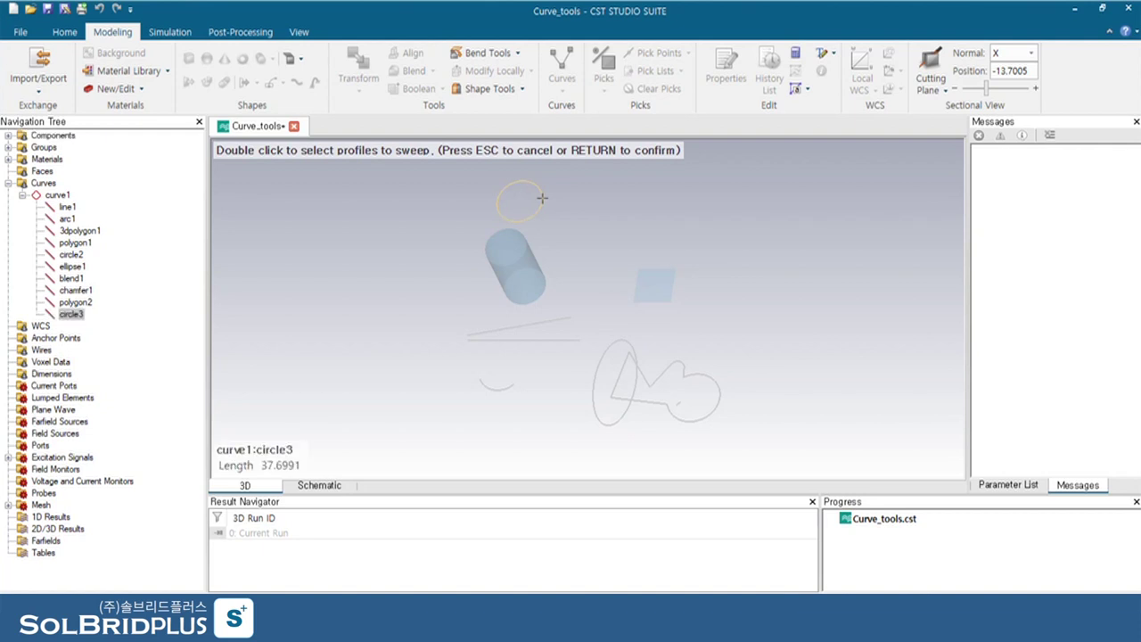
double_click(540, 198)
key("Return")
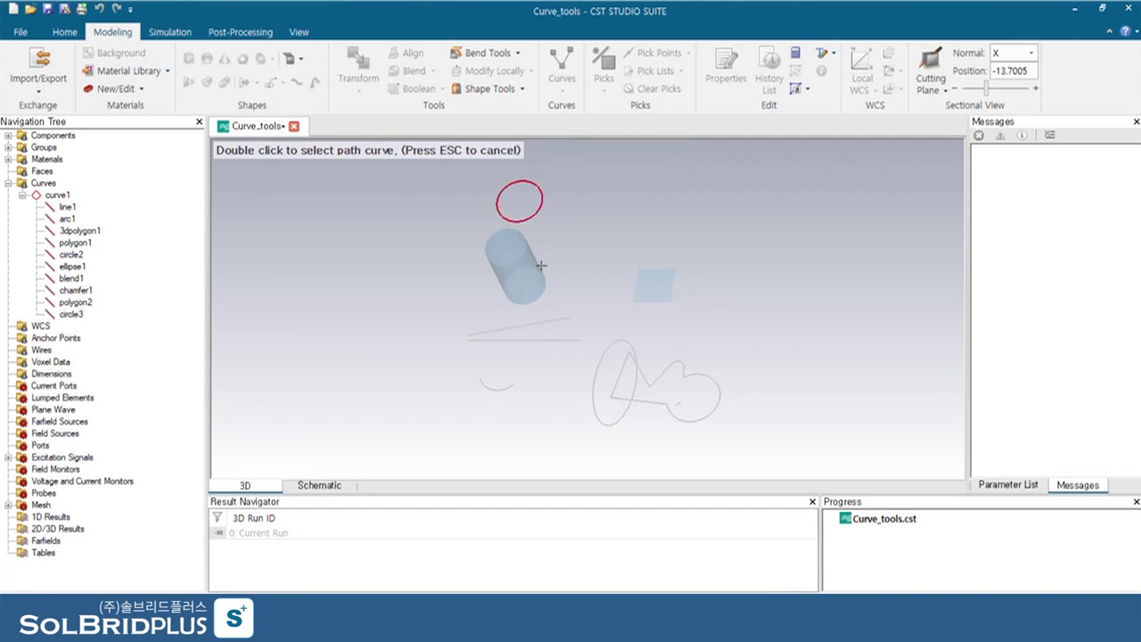
double_click(546, 340)
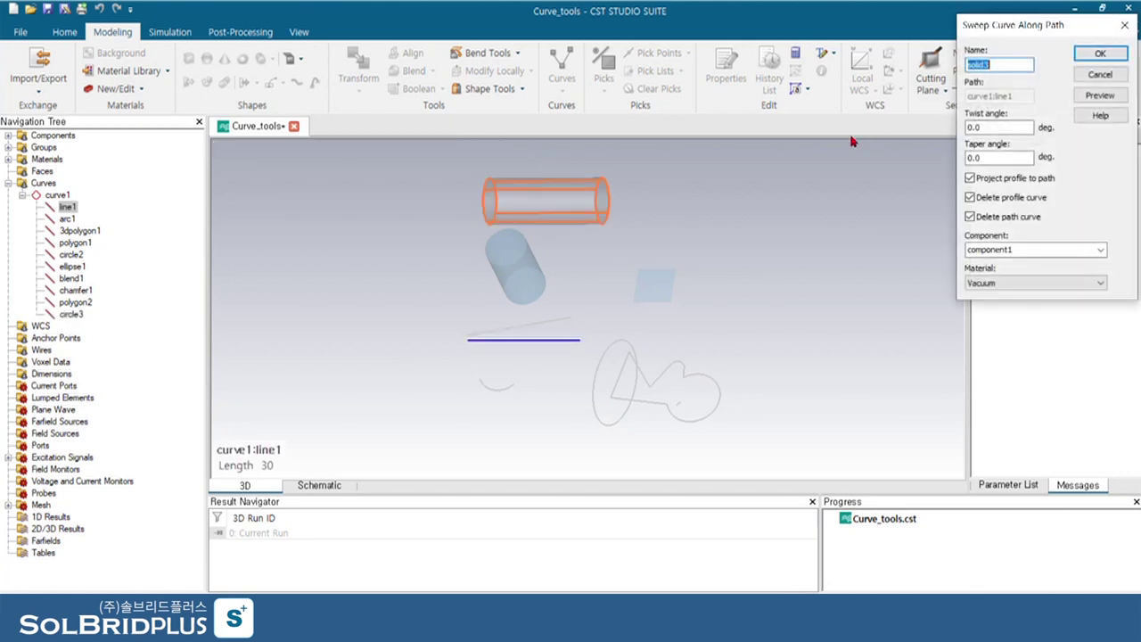
mouse_move(698, 203)
left_mouse_down()
mouse_move(650, 218)
mouse_move(724, 234)
left_mouse_up()
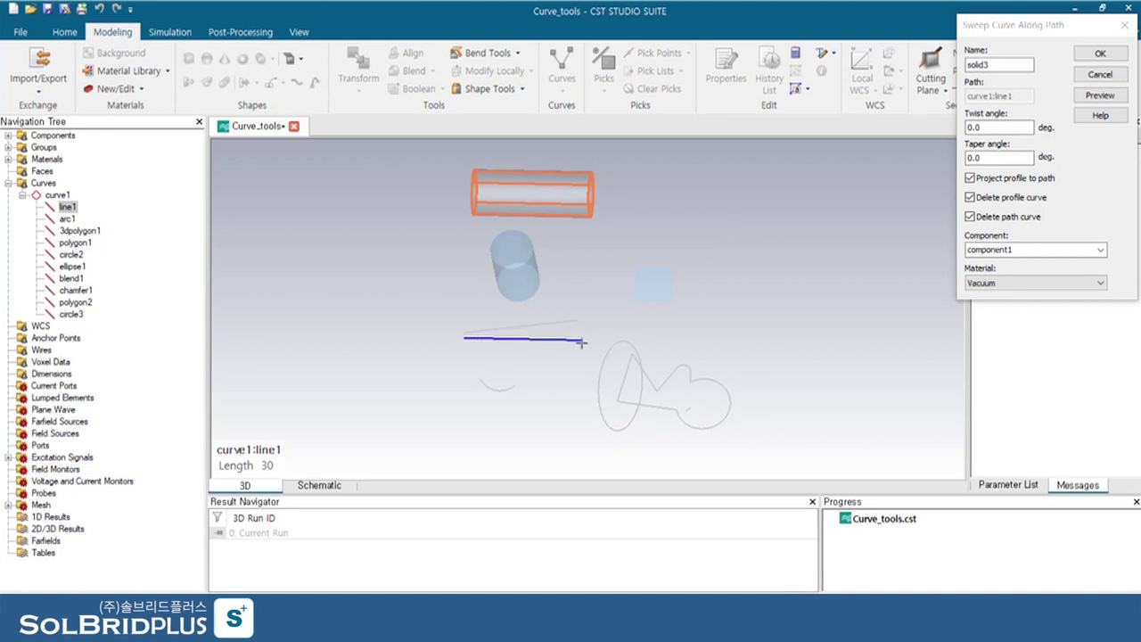
mouse_move(595, 262)
left_mouse_down()
mouse_move(581, 191)
mouse_move(629, 244)
mouse_move(675, 241)
mouse_move(598, 234)
mouse_move(613, 212)
left_mouse_up()
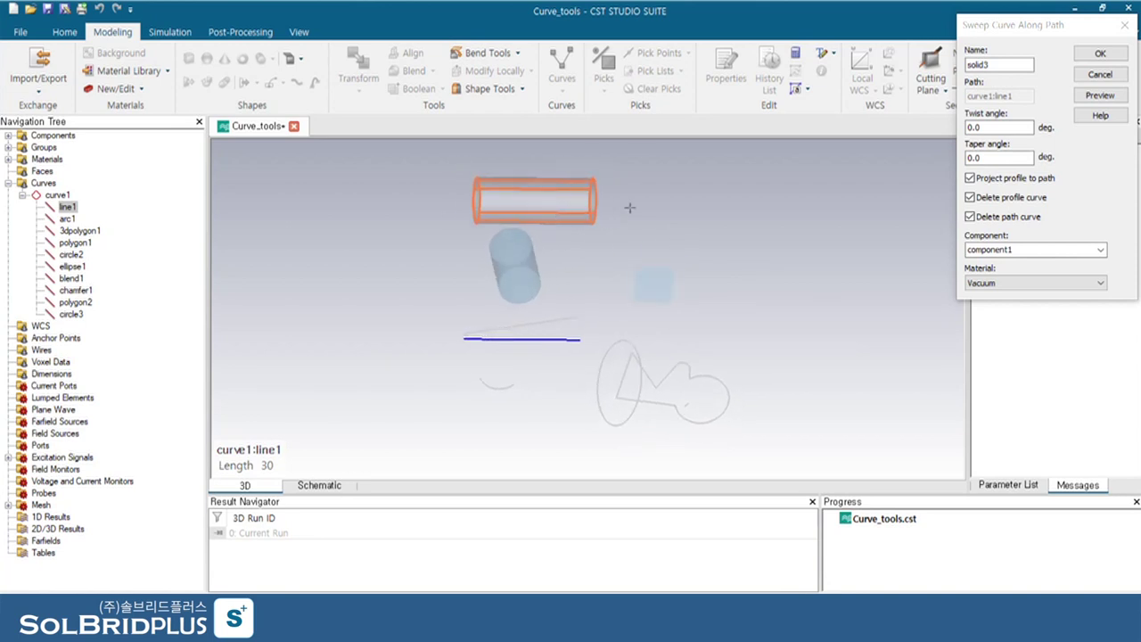
left_click(1100, 74)
left_click(606, 236)
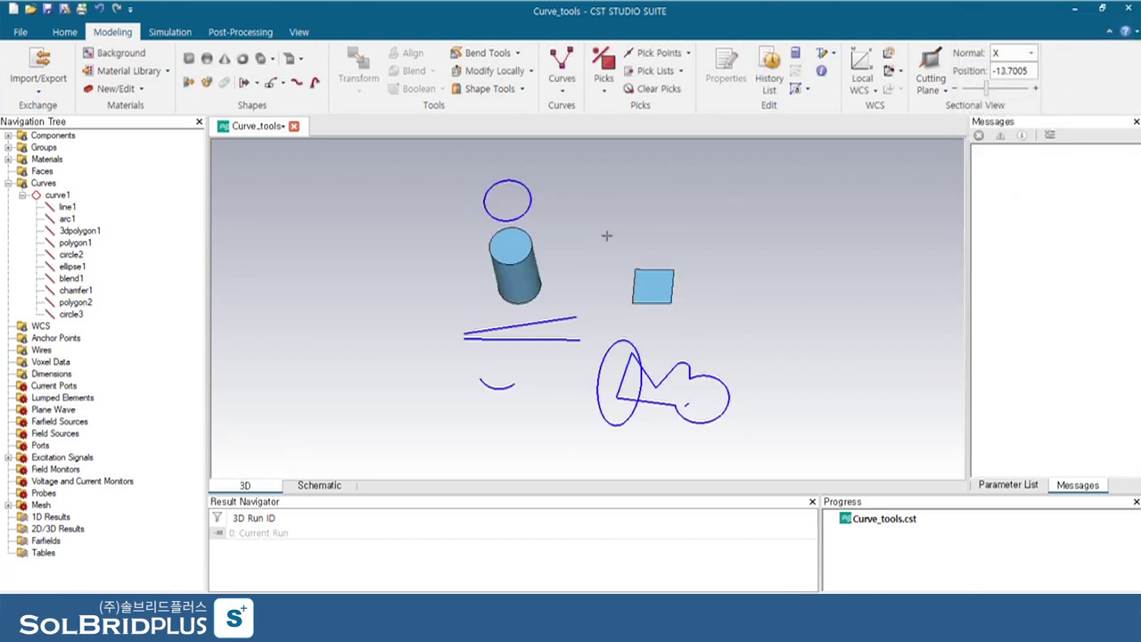
Step: Sweep the radius 6 circle along 3dpolygon1 as a Vacuum solid in component1, with the profile projected to the path and both curves deleted
mouse_move(523, 357)
left_mouse_down()
mouse_move(578, 237)
mouse_move(534, 223)
mouse_move(518, 359)
mouse_move(527, 387)
mouse_move(534, 329)
mouse_move(521, 356)
left_mouse_up()
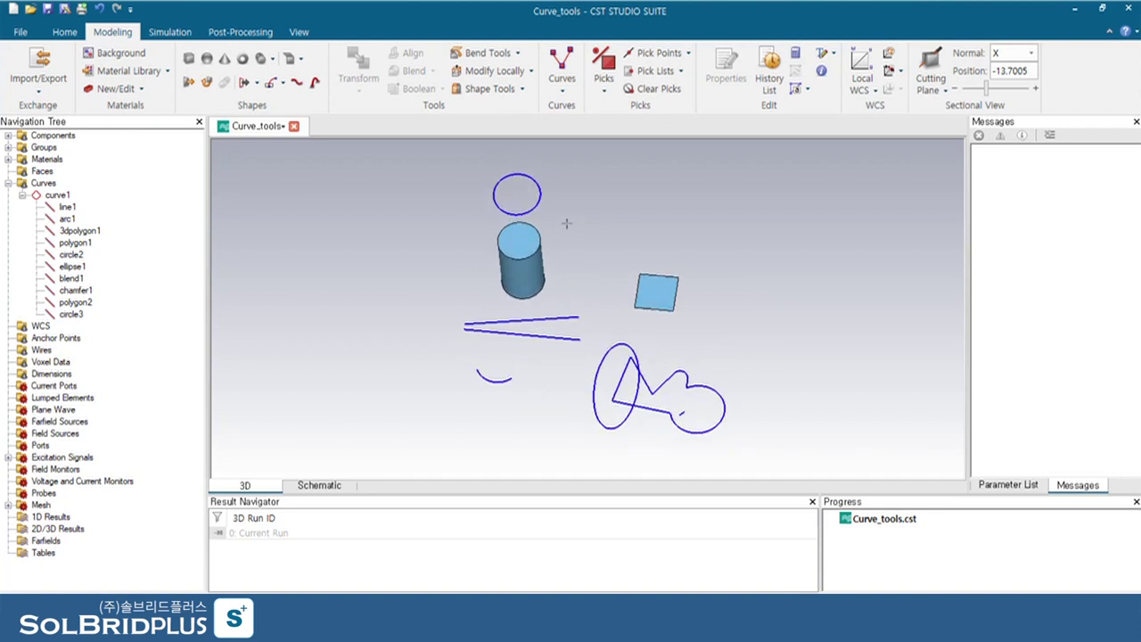
left_click(257, 83)
left_click(269, 150)
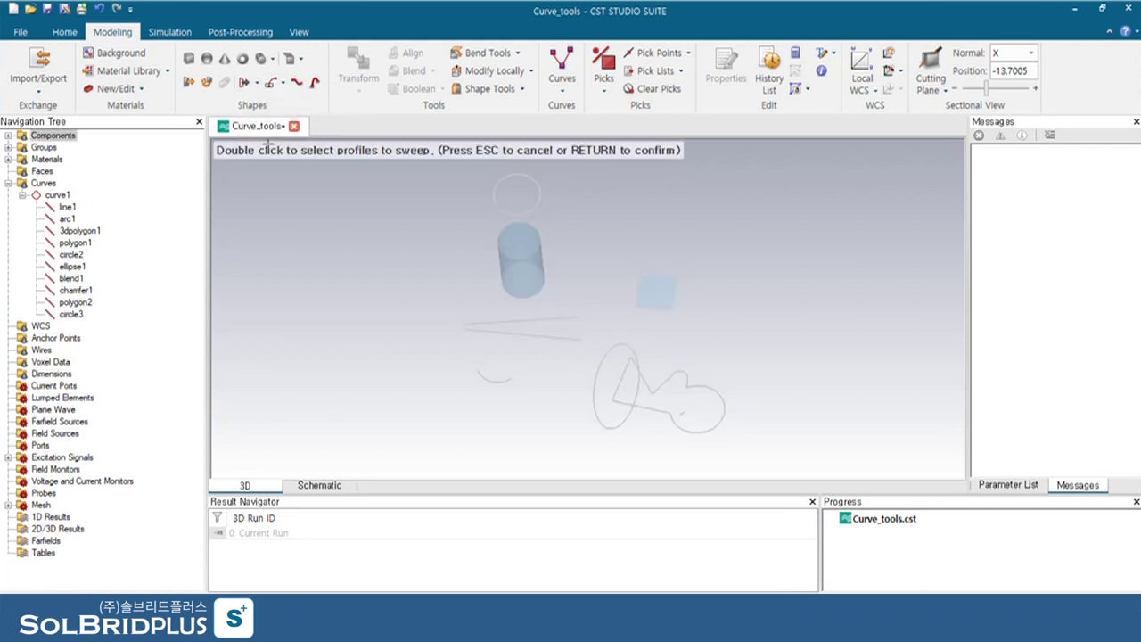
double_click(542, 195)
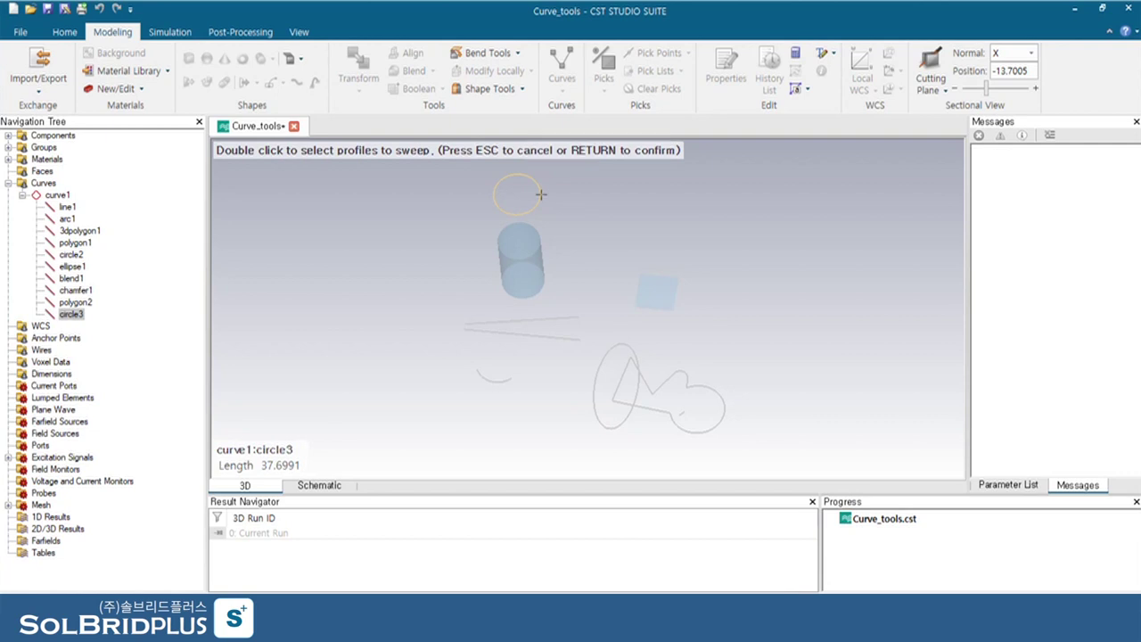
key("Return")
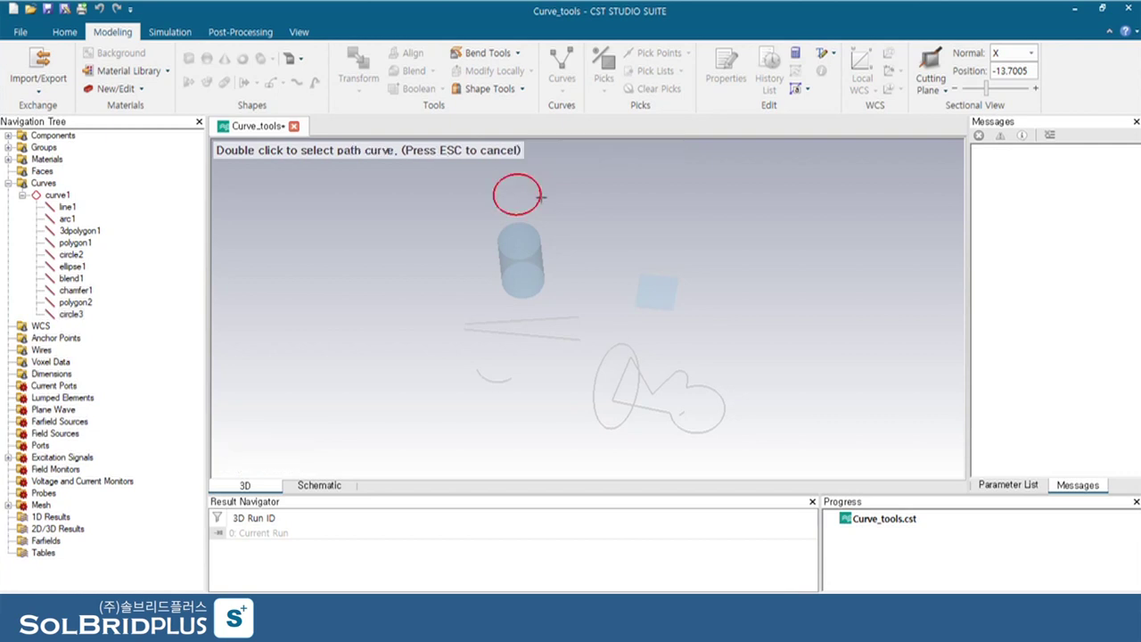
double_click(556, 317)
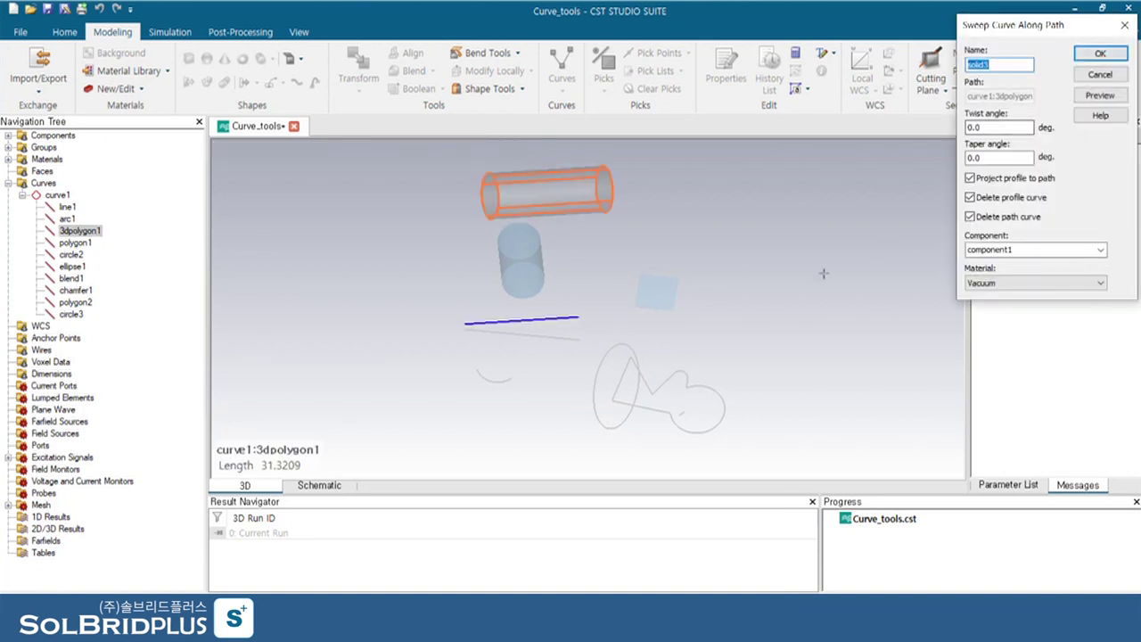
mouse_move(743, 332)
left_mouse_down()
mouse_move(772, 163)
mouse_move(694, 239)
mouse_move(797, 235)
mouse_move(772, 265)
mouse_move(763, 367)
mouse_move(805, 336)
left_mouse_up()
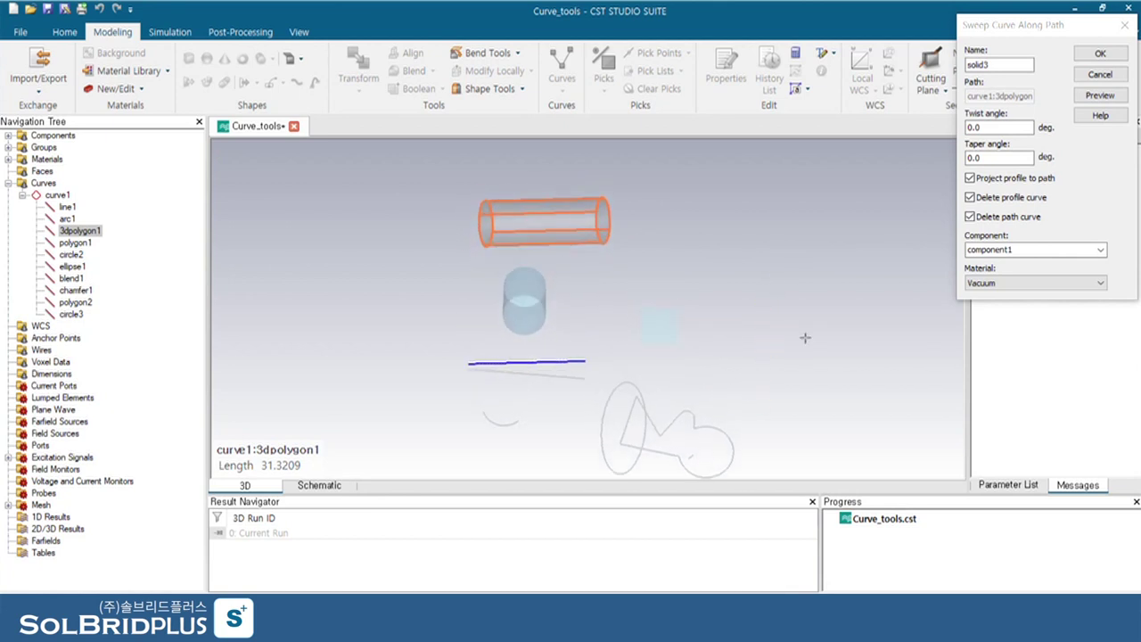
left_click(1092, 55)
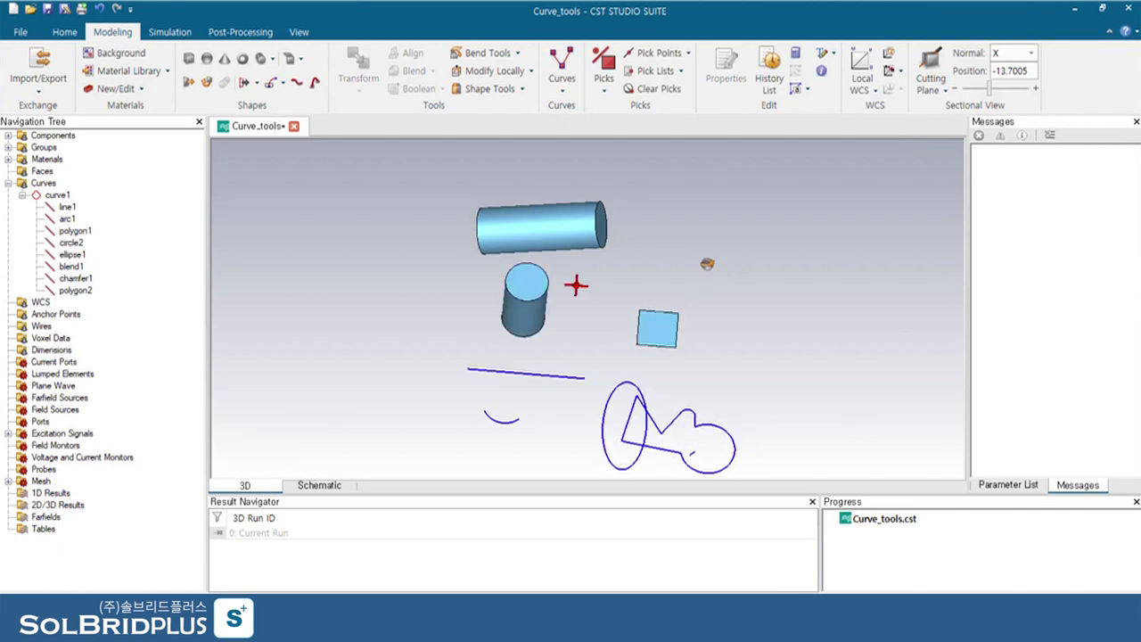
Step: Loft line1 and arc1 without a path curve into a Vacuum shape in component1, with minimized twist and the source curves deleted
left_click_drag(707, 264, 690, 299)
mouse_move(774, 326)
left_mouse_down()
mouse_move(782, 280)
mouse_move(738, 258)
left_mouse_up()
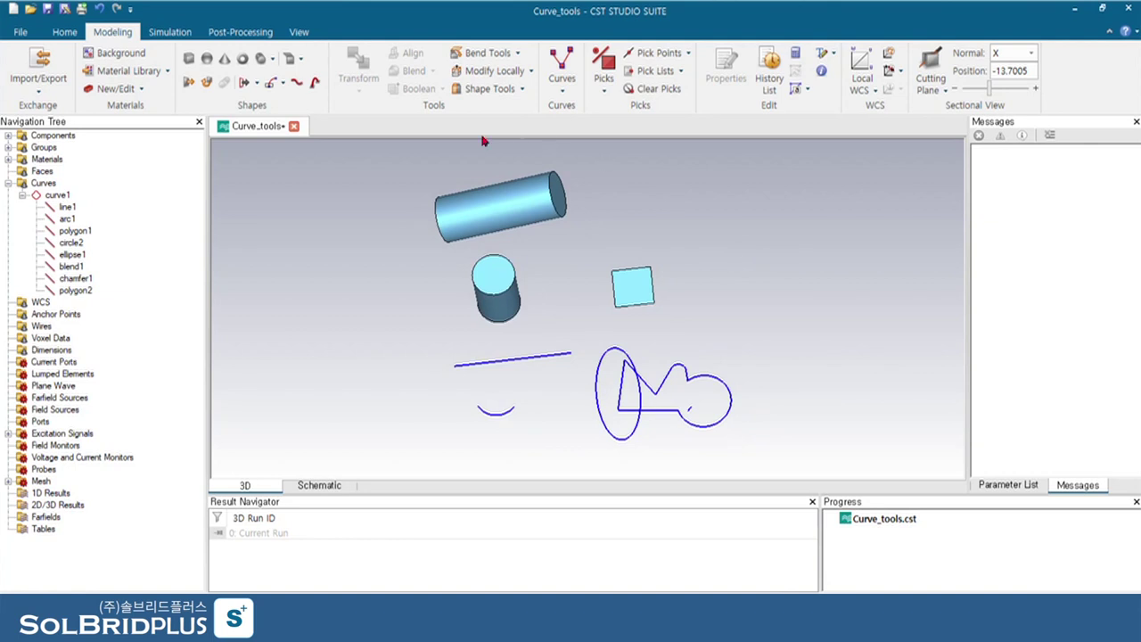
left_click(259, 85)
left_click(308, 168)
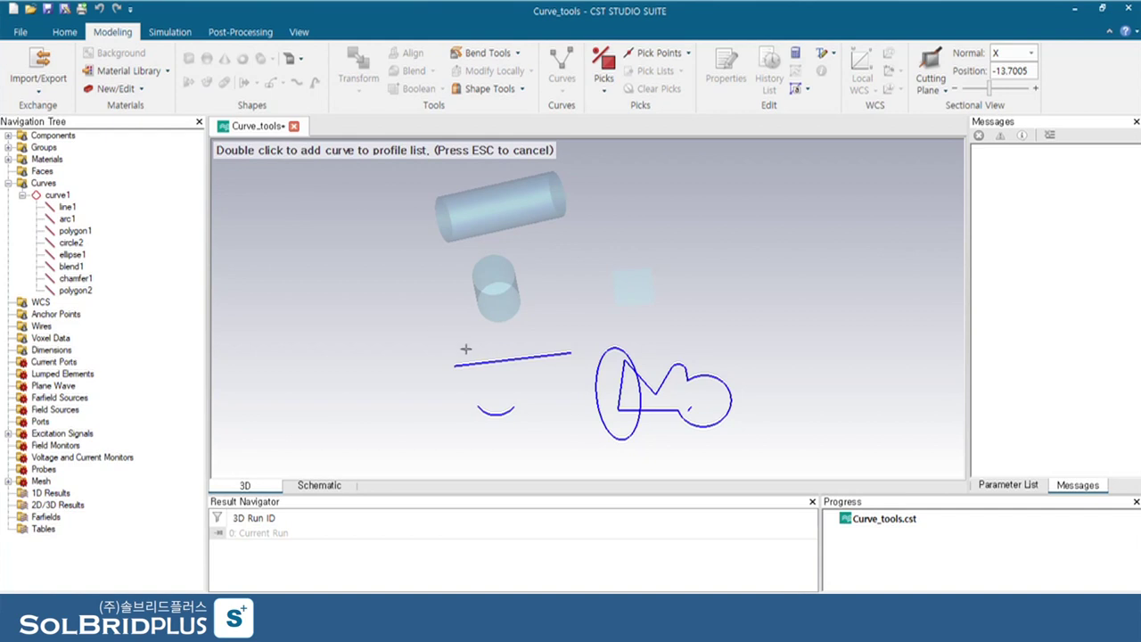
double_click(507, 360)
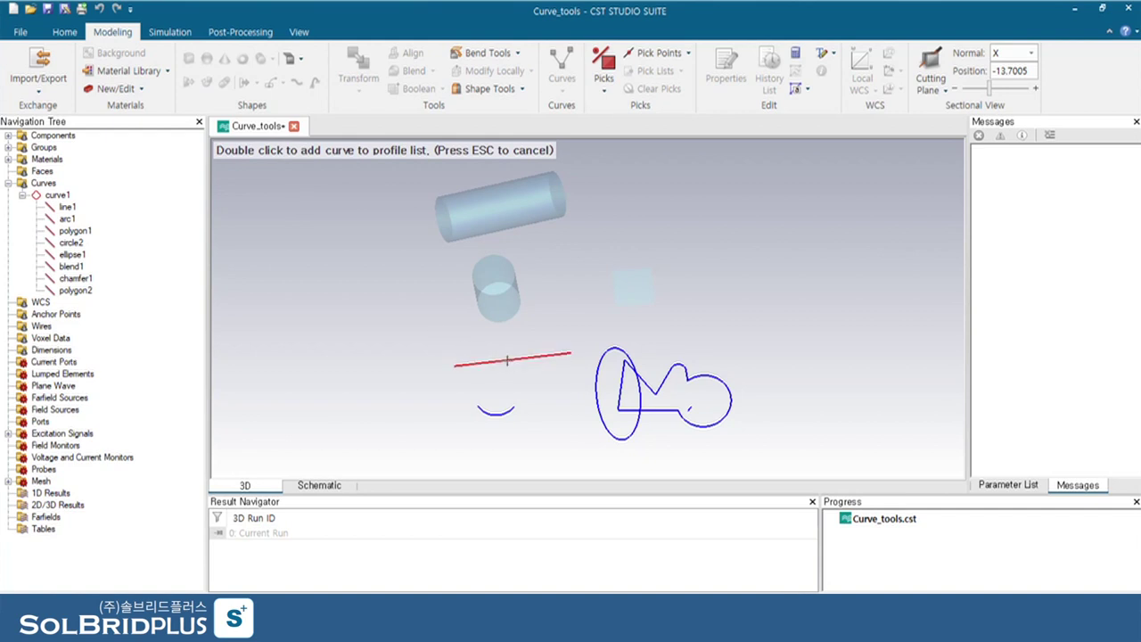
double_click(502, 414)
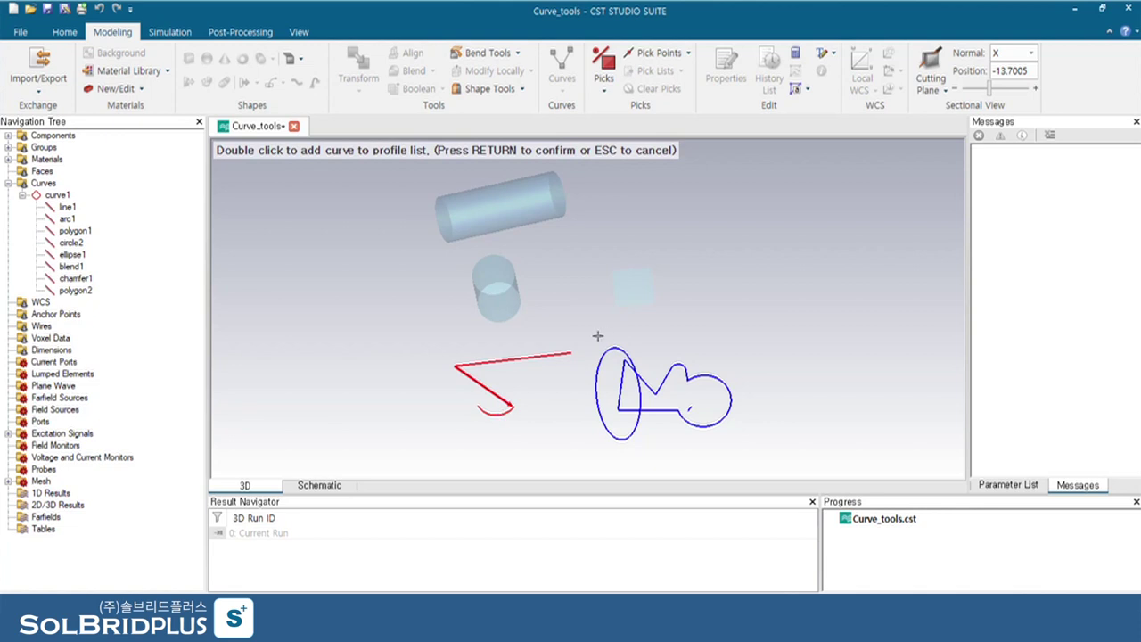
key("Return")
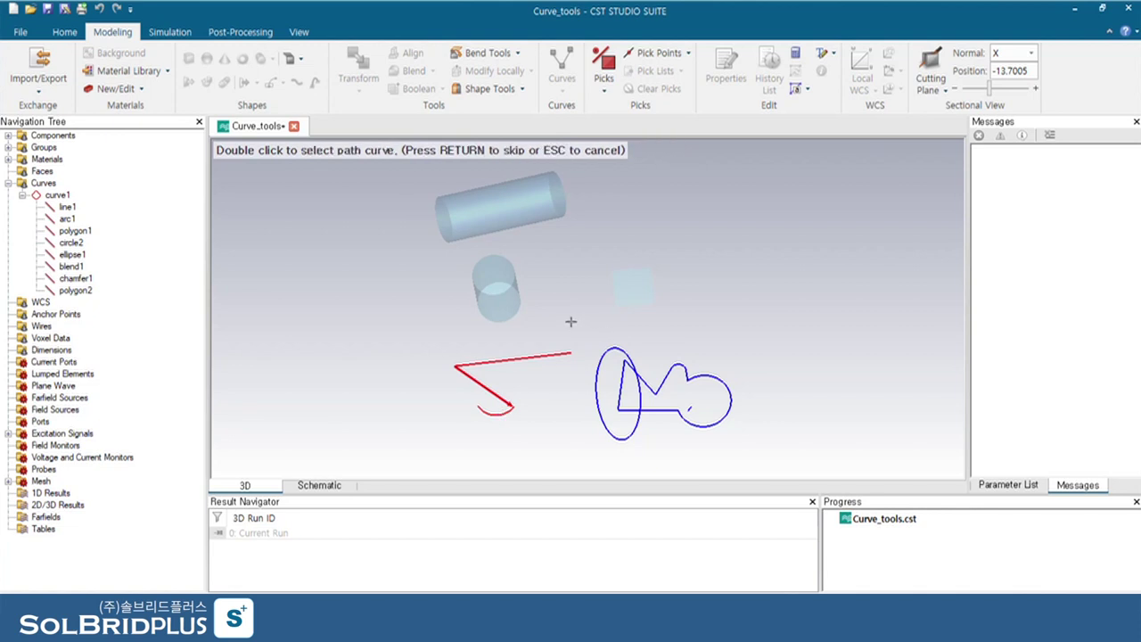
key("Return")
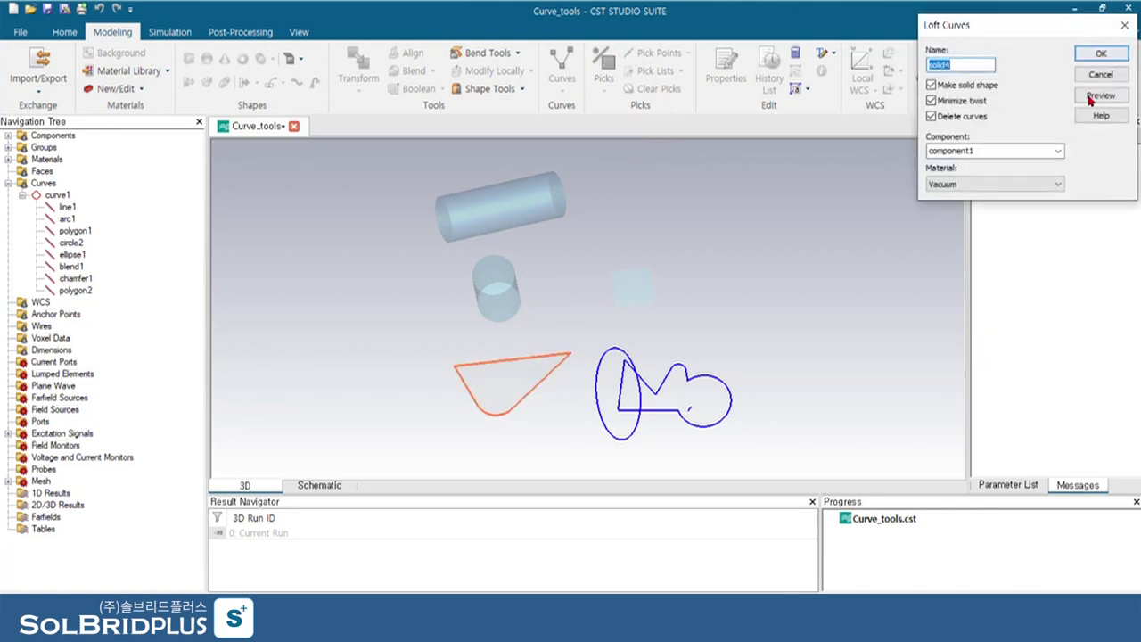
left_click(543, 288)
scroll(543, 288, "up", 3)
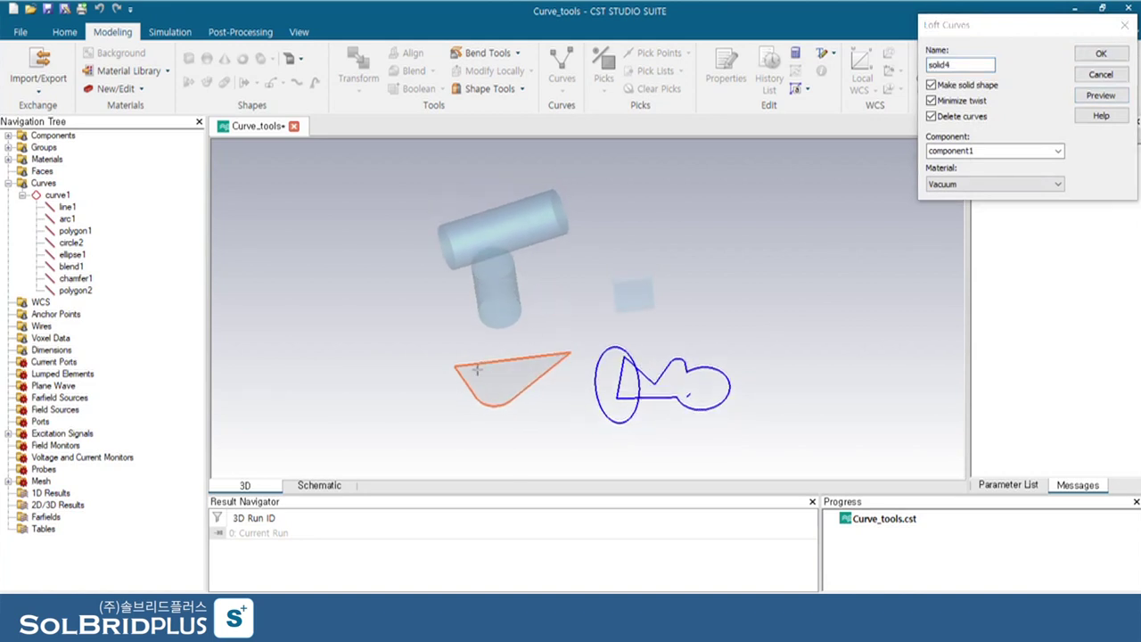
scroll(507, 373, "up", 2)
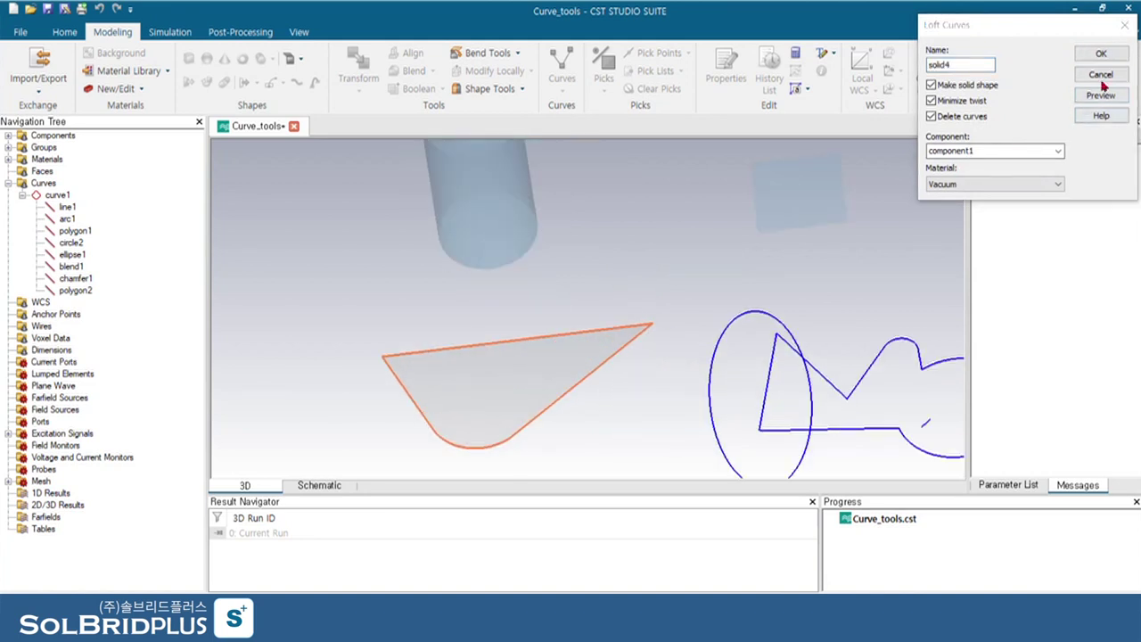
left_click(1102, 55)
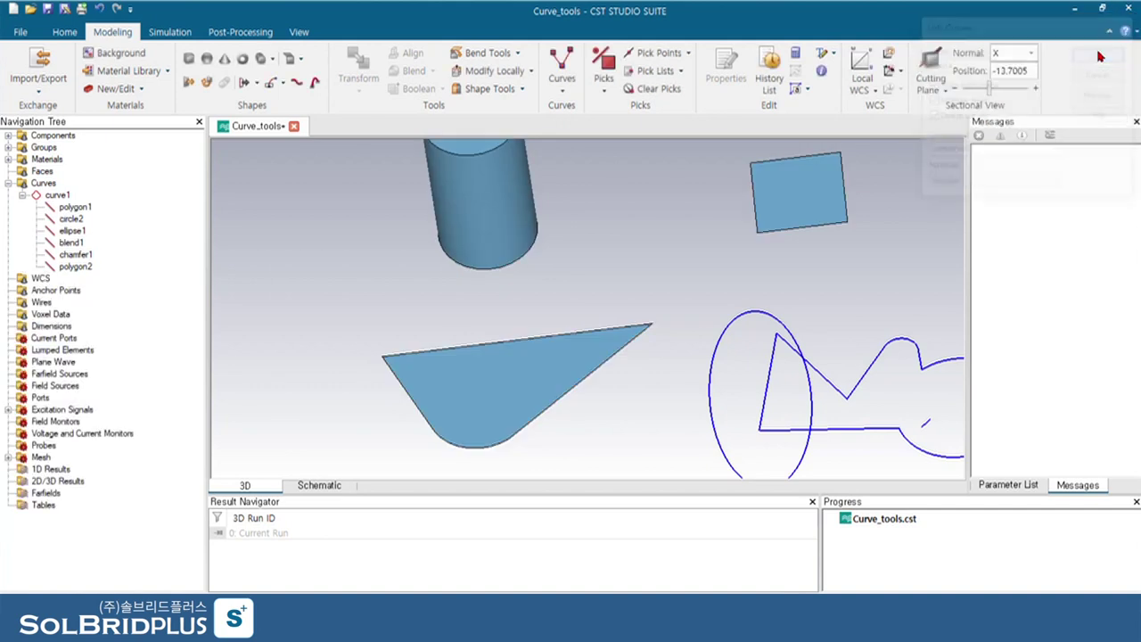
Step: Extrude the closed polygon1, circle2, blend1 and polygon2 profile with thickness 20 and taper angle 15 degrees as Vacuum in component1
left_click_drag(687, 333, 649, 381)
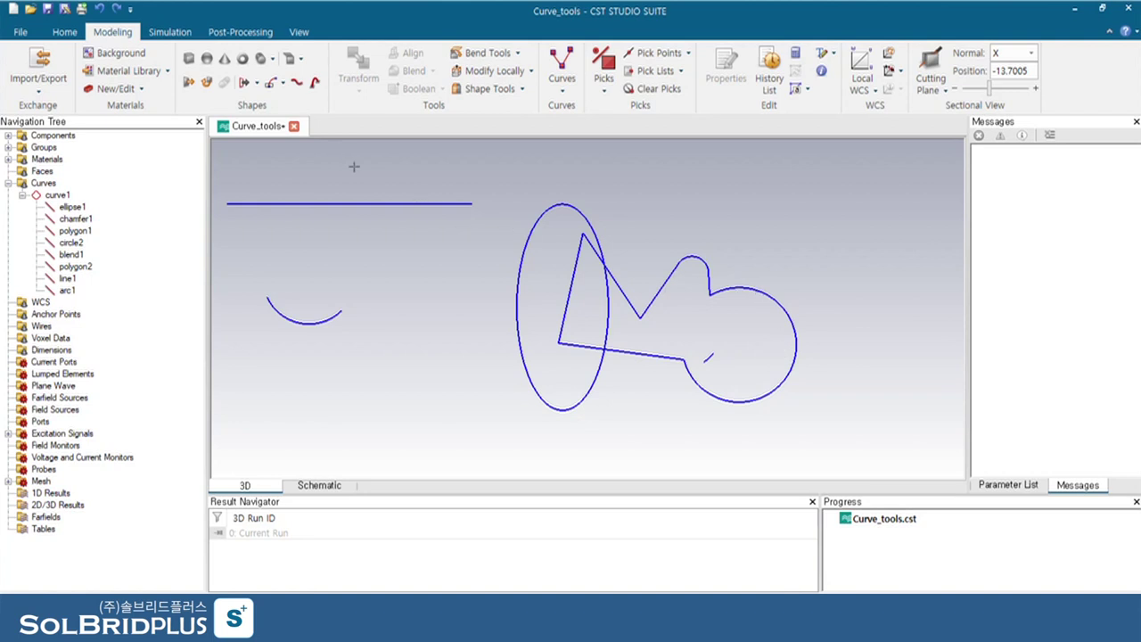
left_click(256, 83)
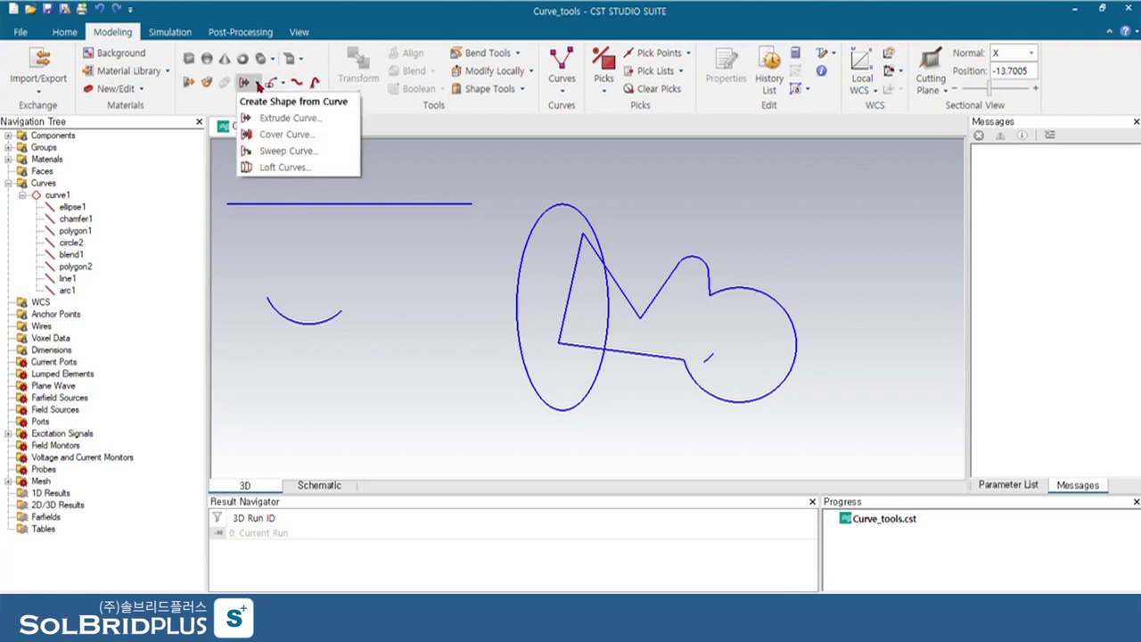
left_click(278, 116)
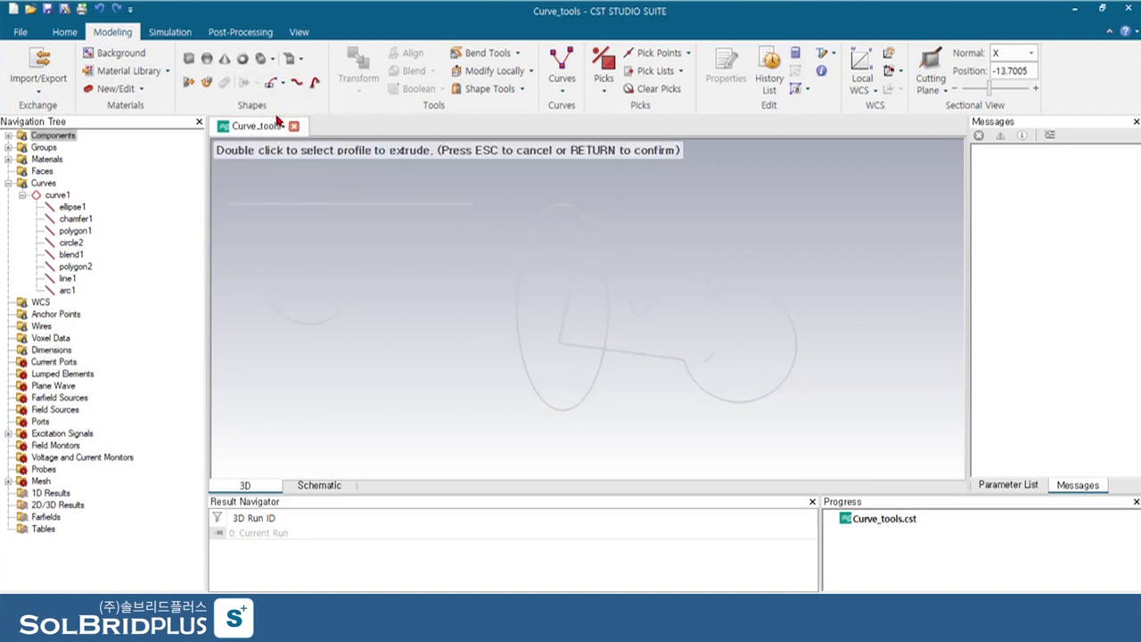
double_click(654, 301)
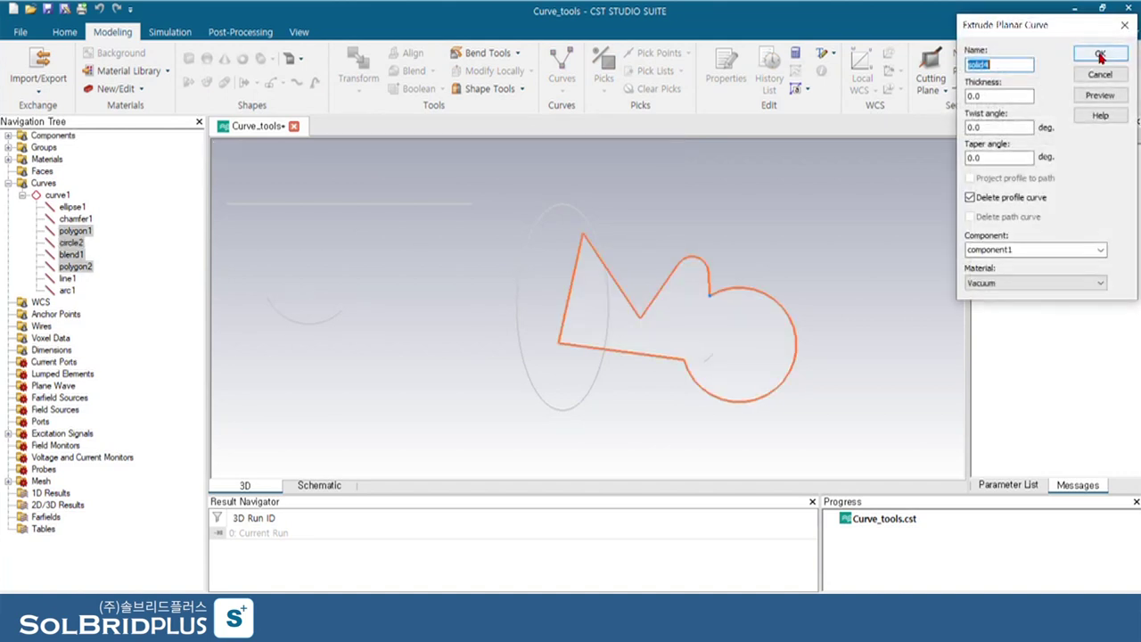
double_click(1006, 97)
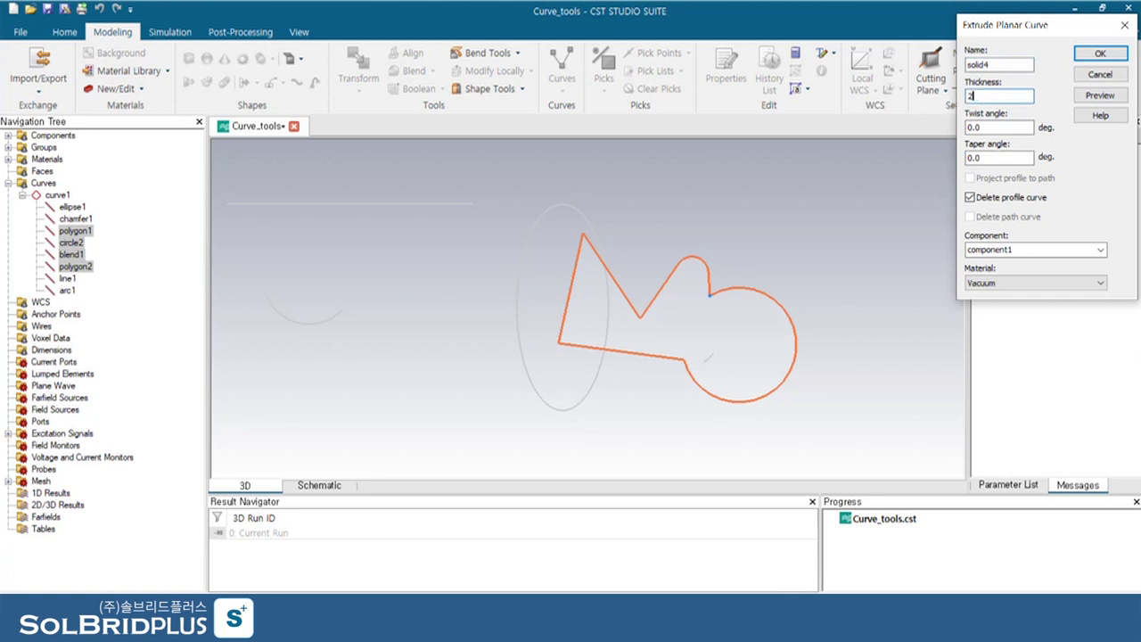
double_click(988, 158)
left_click(1099, 95)
left_click_drag(874, 331, 954, 174)
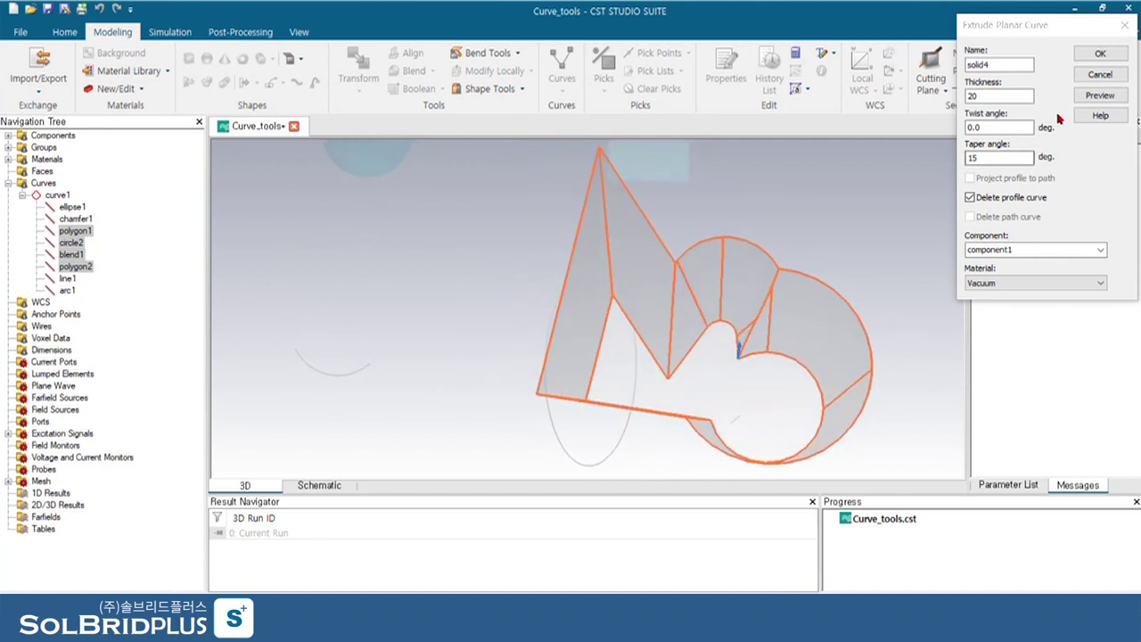
left_click(1098, 55)
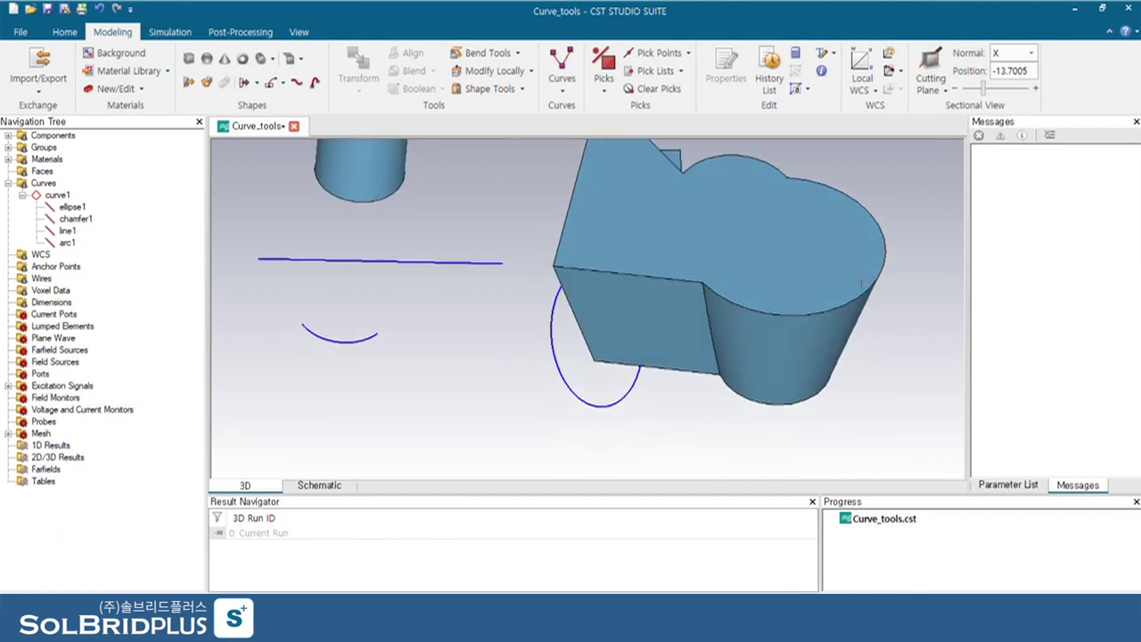
left_click_drag(679, 324, 800, 361)
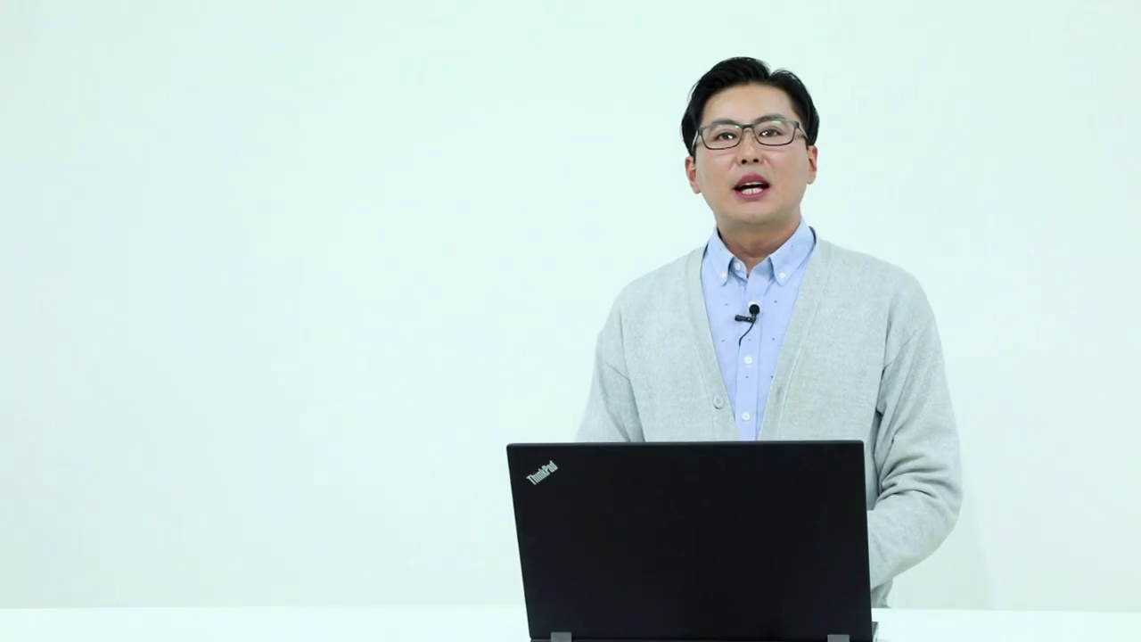